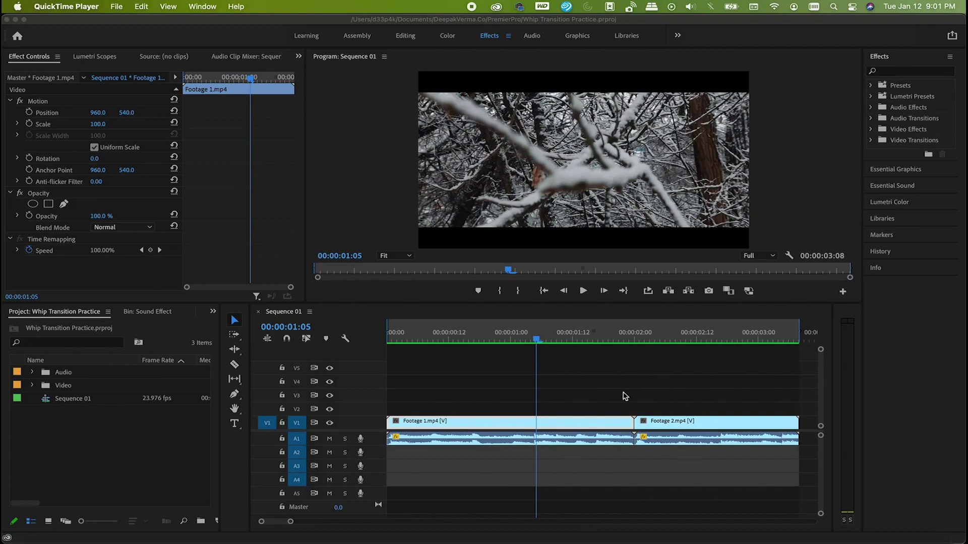
Bring the Whip Transition Practice project in Premiere Pro to the front.
{"action": "left_click", "coordinate": [545, 341]}
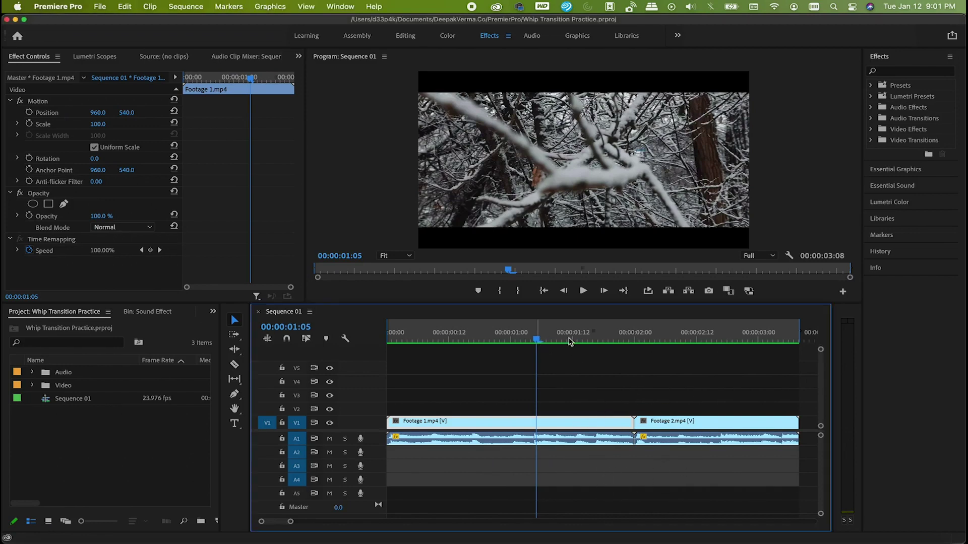
Search Effects for 'sli' and drop the Slide transition on the Footage 1/Footage 2 cut.
{"action": "left_click_drag", "start_coordinate": [691, 344], "coordinate": [515, 348]}
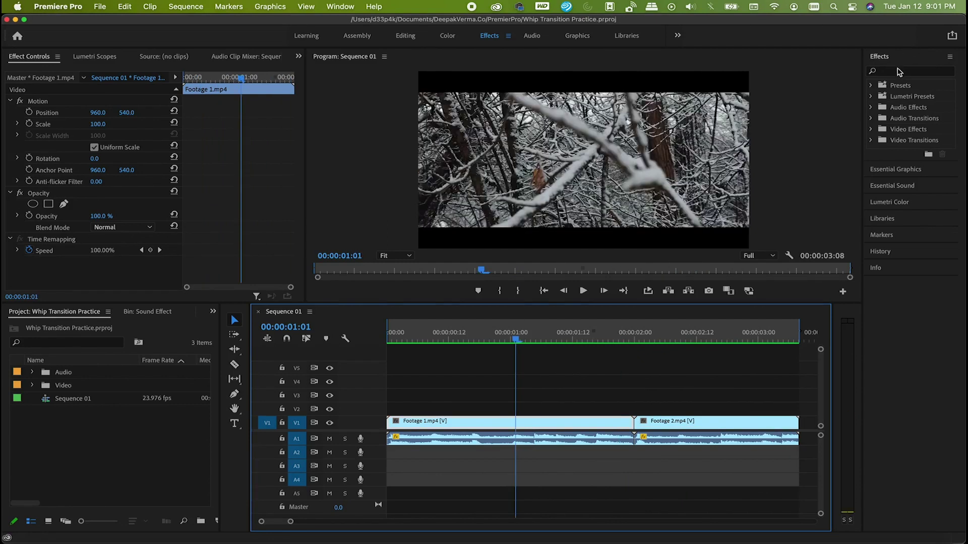
{"action": "left_click", "coordinate": [898, 72]}
{"action": "type", "text": "slide"}
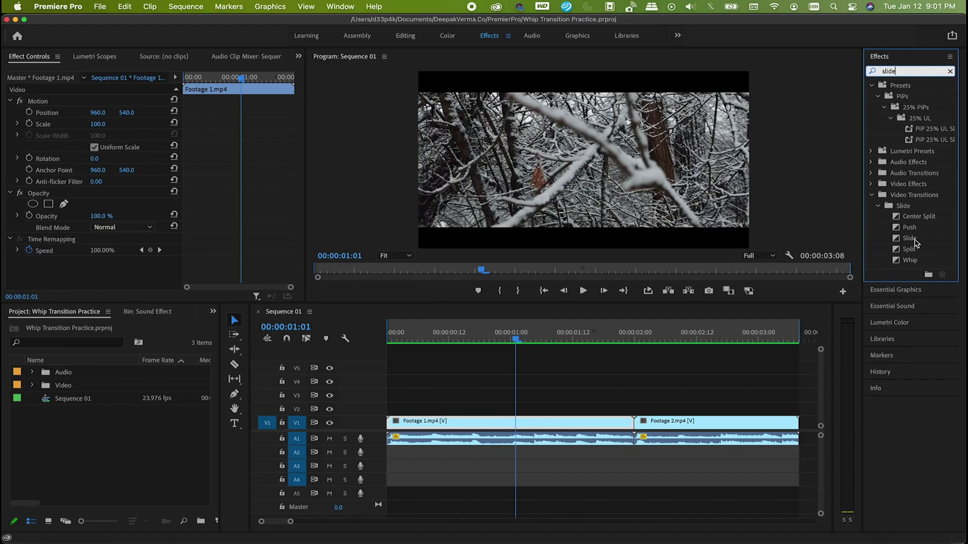
{"action": "left_click_drag", "start_coordinate": [916, 243], "coordinate": [648, 425]}
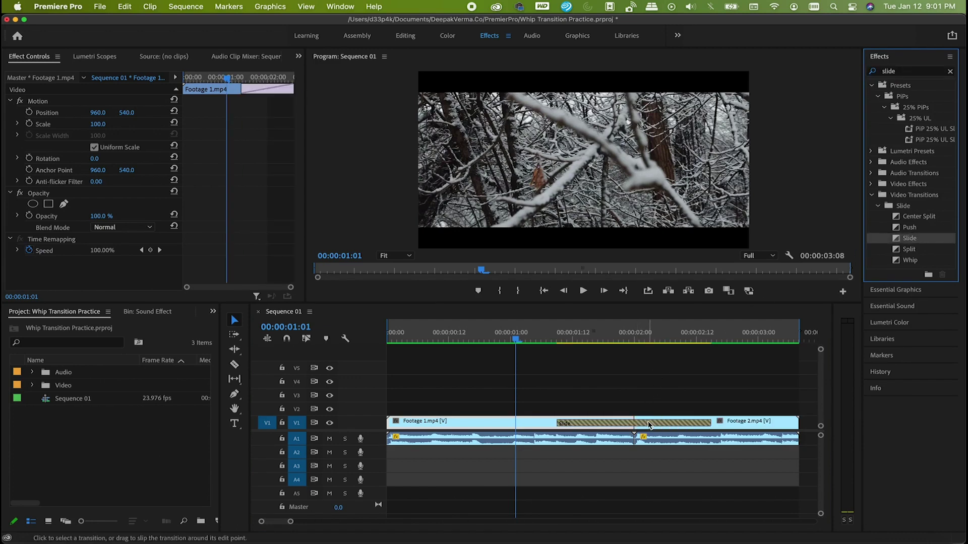
{"action": "left_click", "coordinate": [649, 425]}
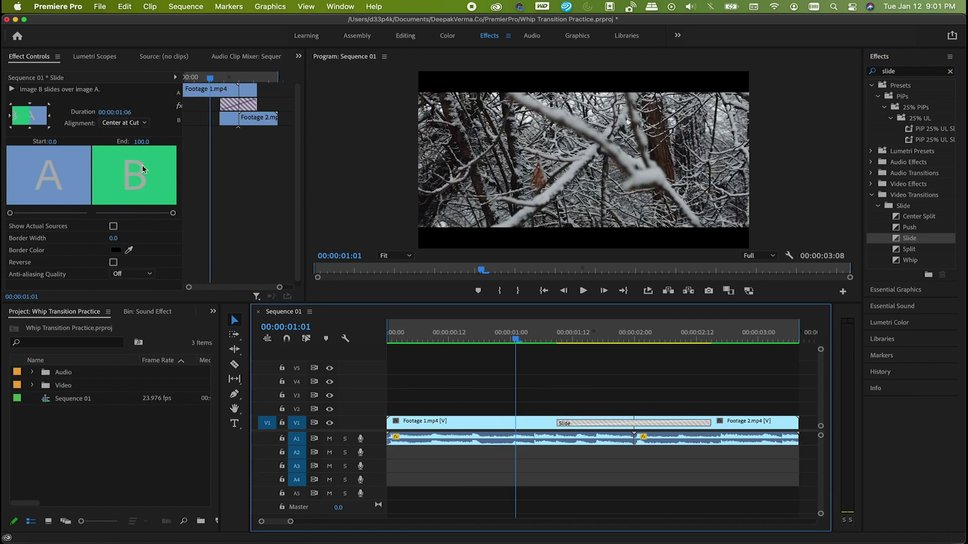
Shorten the Slide transition to 00:00:00:02, then play and scrub through it to review.
{"action": "left_click", "coordinate": [126, 114]}
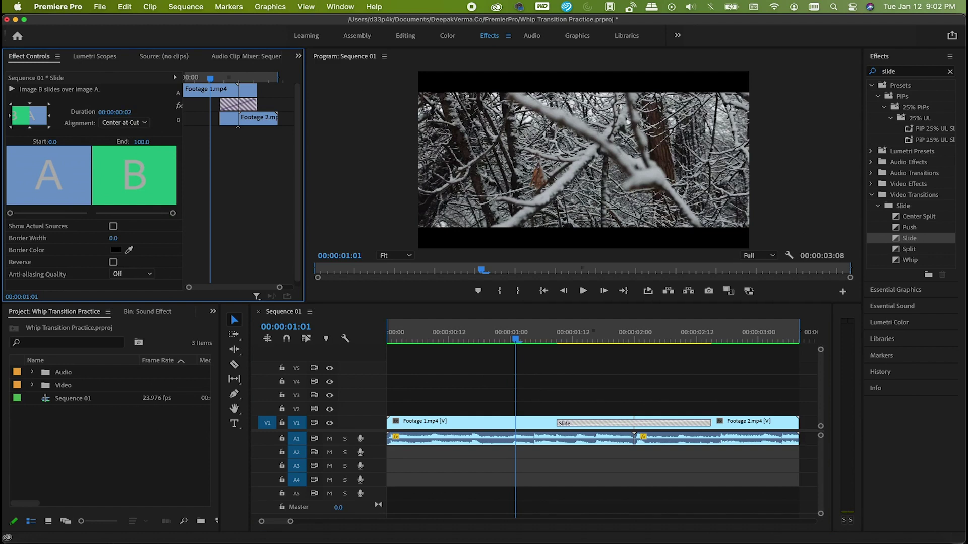
{"action": "key", "text": "Return"}
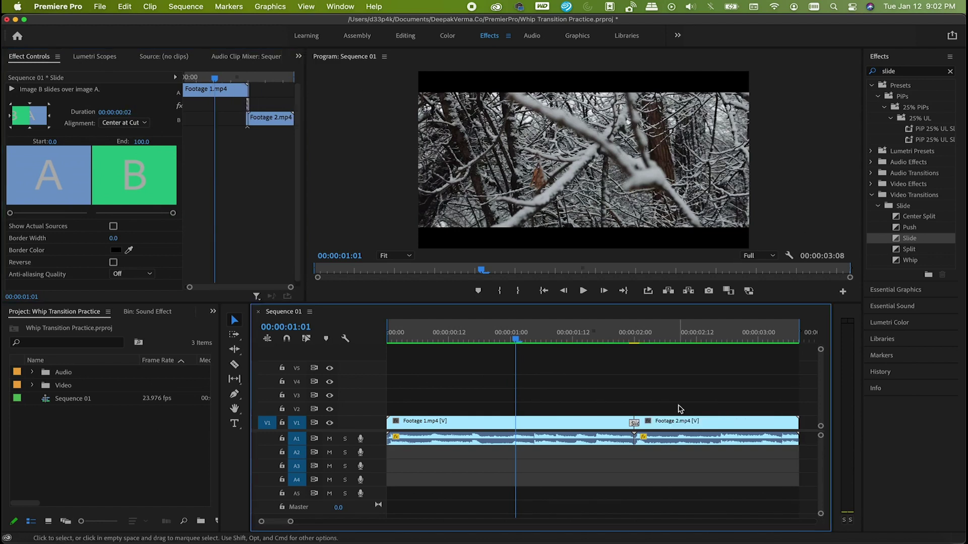
{"action": "key", "text": "space"}
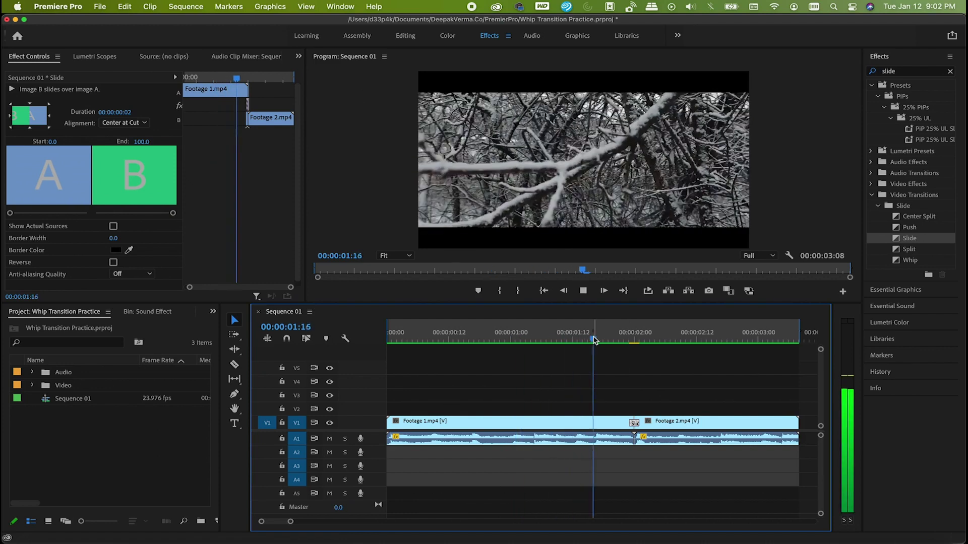
{"action": "left_click_drag", "start_coordinate": [697, 339], "coordinate": [637, 348]}
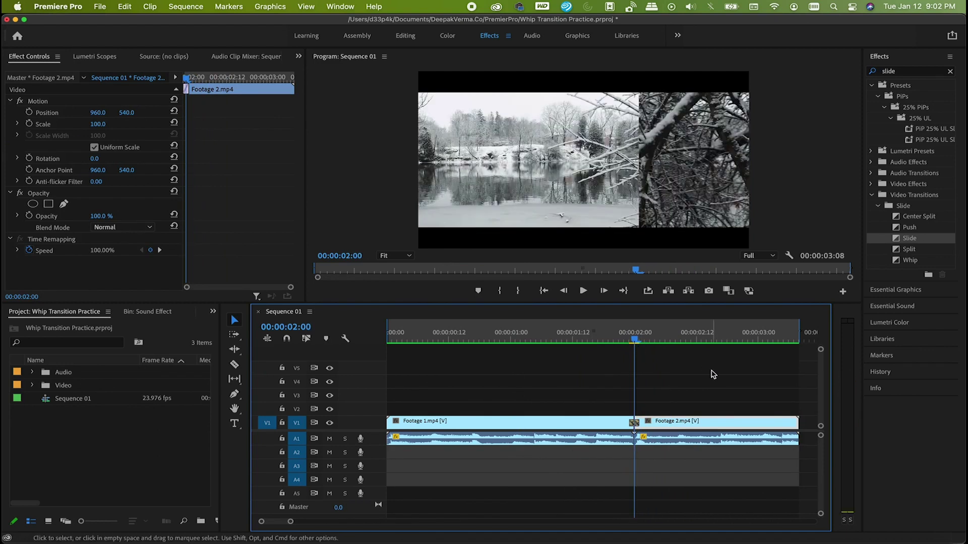
{"action": "mouse_move", "coordinate": [639, 344]}
{"action": "left_mouse_down"}
{"action": "mouse_move", "coordinate": [594, 345]}
{"action": "mouse_move", "coordinate": [659, 345]}
{"action": "mouse_move", "coordinate": [566, 344]}
{"action": "mouse_move", "coordinate": [663, 350]}
{"action": "mouse_move", "coordinate": [634, 358]}
{"action": "left_mouse_up"}
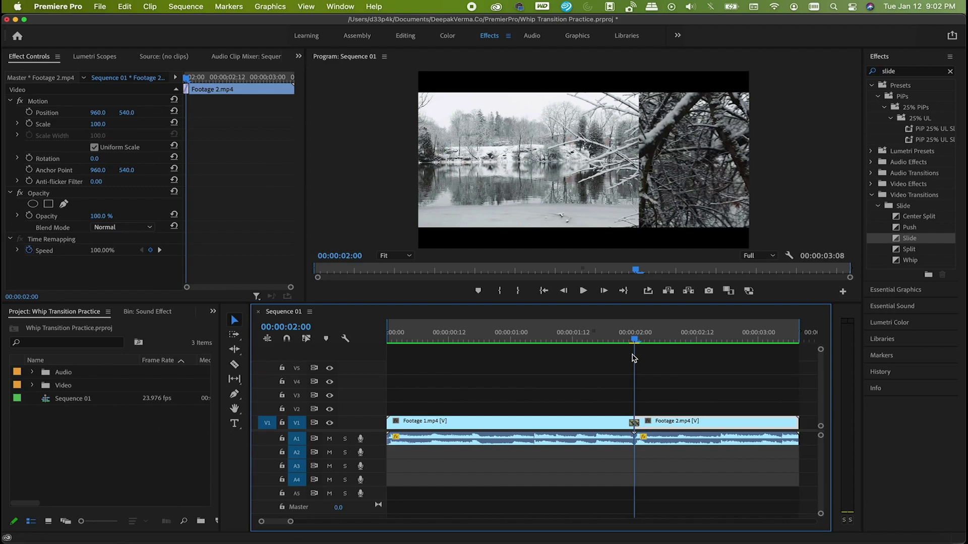
Create a new 1920×1080, 23.976 fps Adjustment Layer item in the Project panel.
{"action": "left_click", "coordinate": [103, 9]}
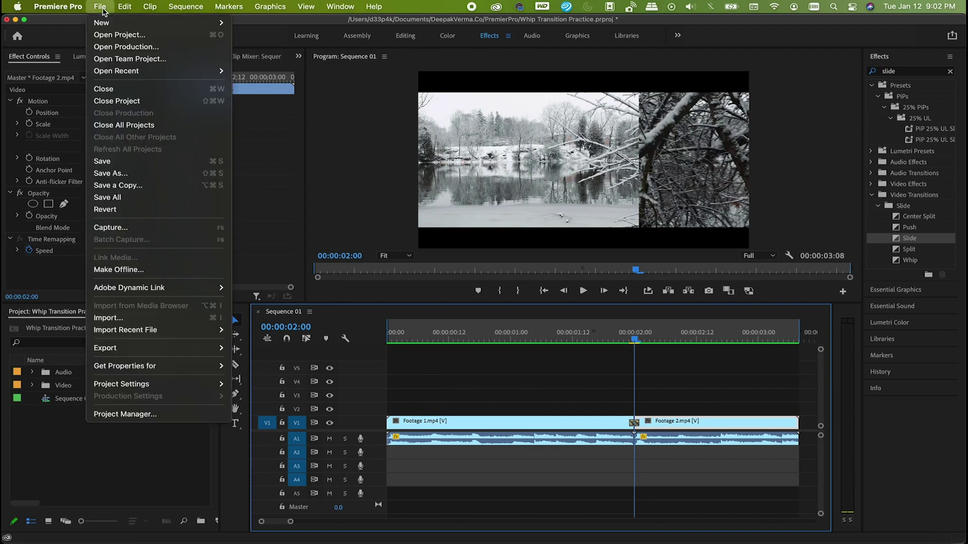
{"action": "mouse_move", "coordinate": [103, 23]}
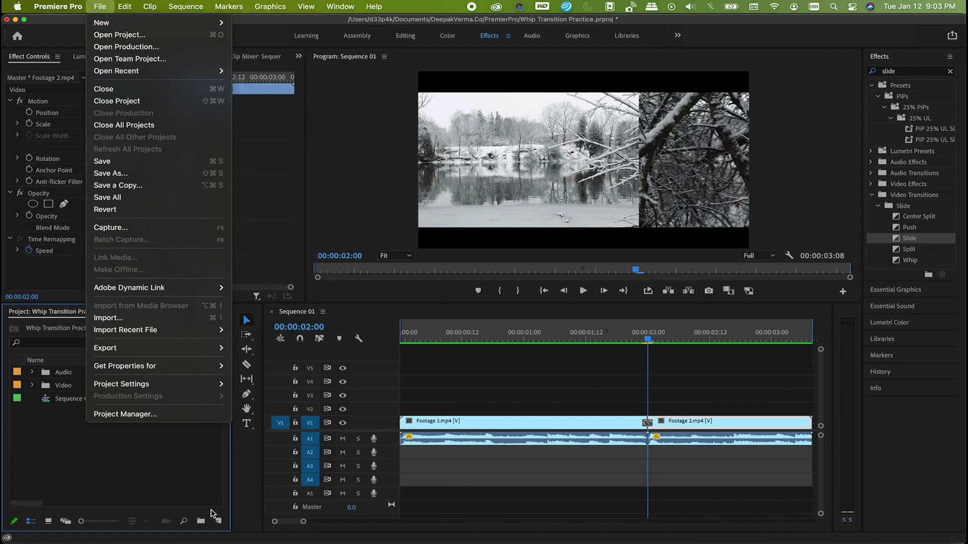
{"action": "left_click", "coordinate": [218, 526]}
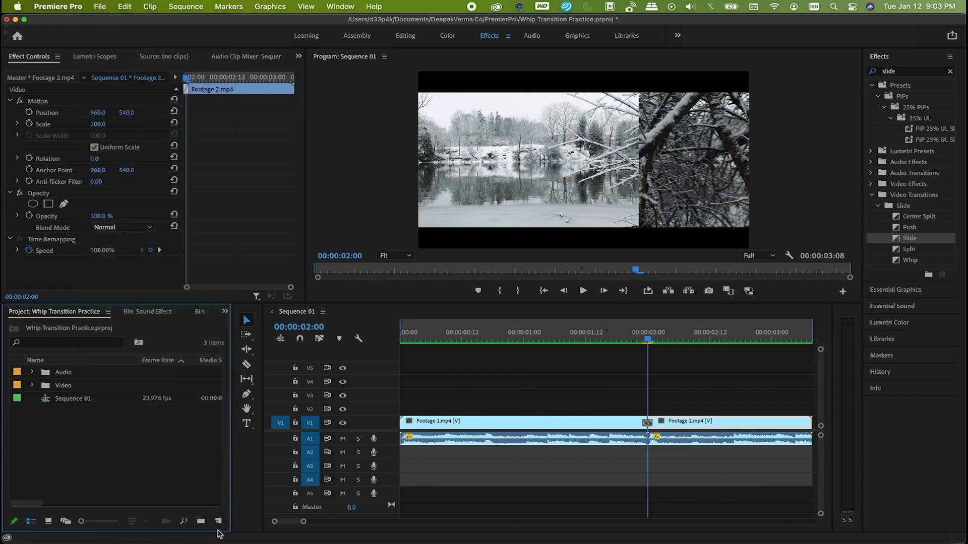
{"action": "left_click", "coordinate": [220, 523]}
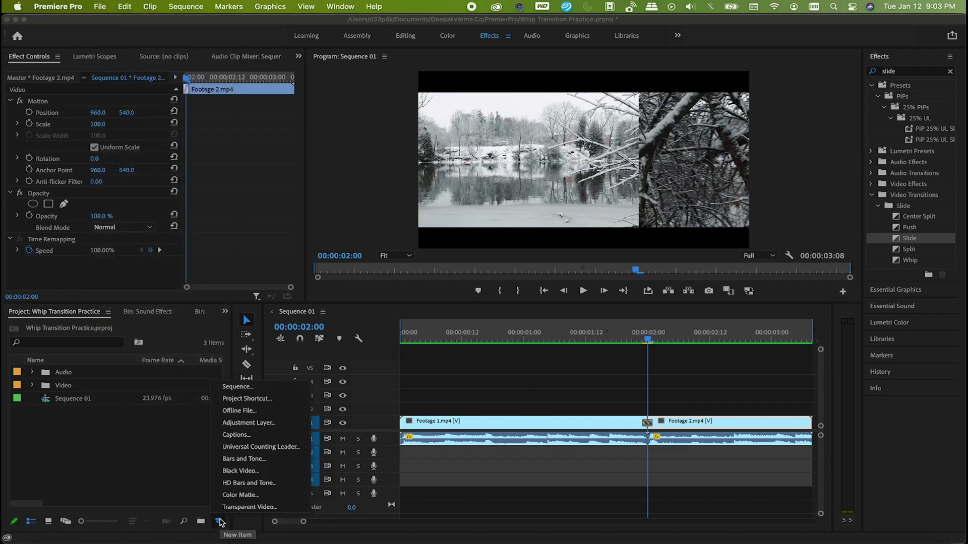
{"action": "left_click", "coordinate": [245, 426]}
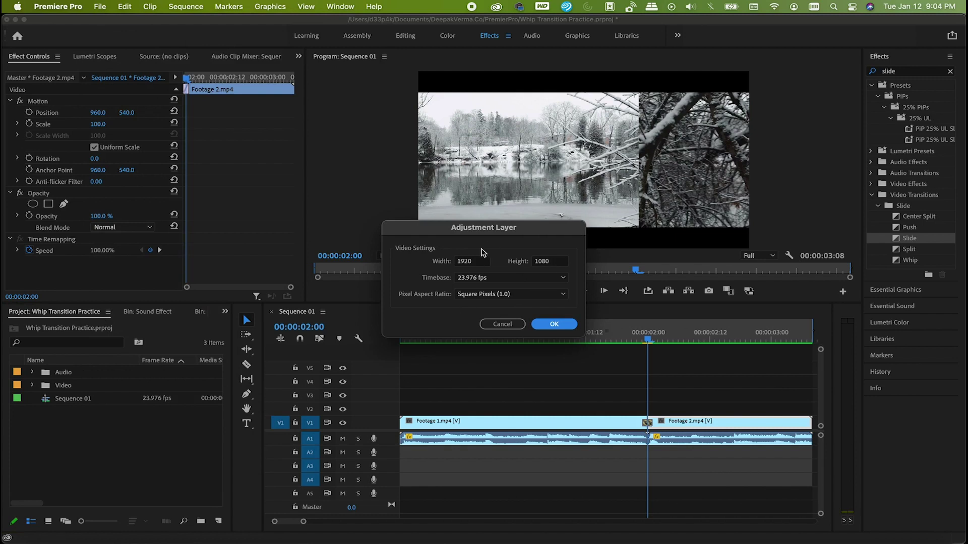
{"action": "left_click", "coordinate": [556, 324]}
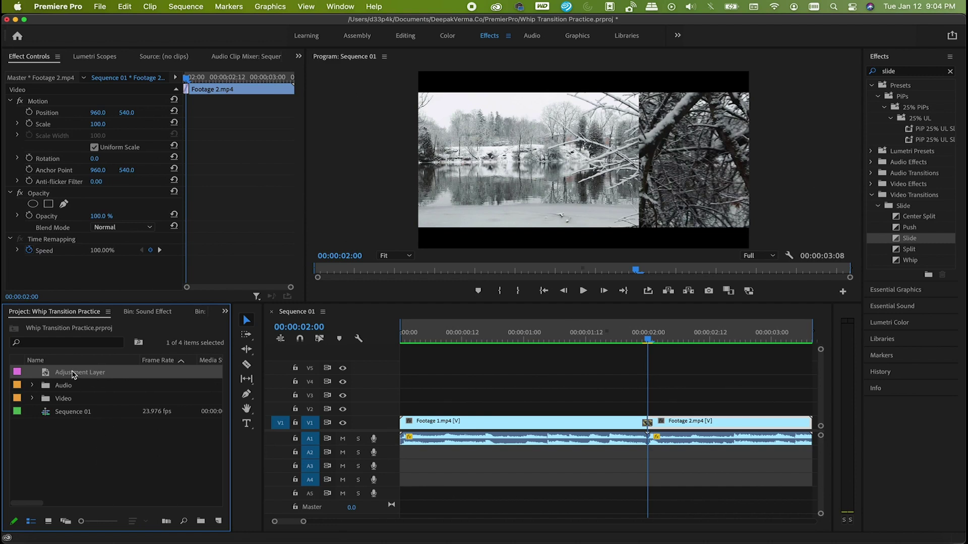
Place the Adjustment Layer on V2 and cut away everything before 00:00:01:22.
{"action": "left_click_drag", "start_coordinate": [72, 374], "coordinate": [480, 416]}
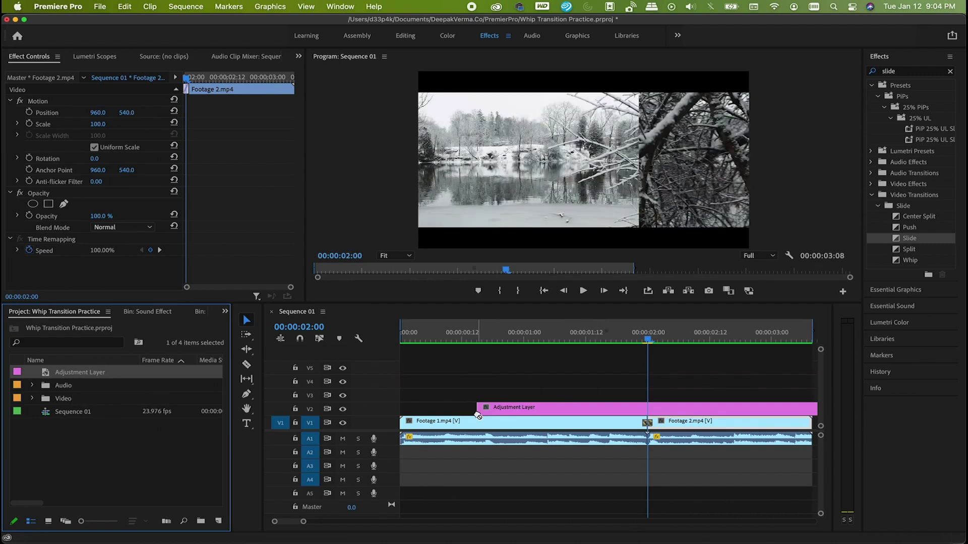
{"action": "left_click_drag", "start_coordinate": [648, 340], "coordinate": [648, 341]}
{"action": "left_click", "coordinate": [654, 409]}
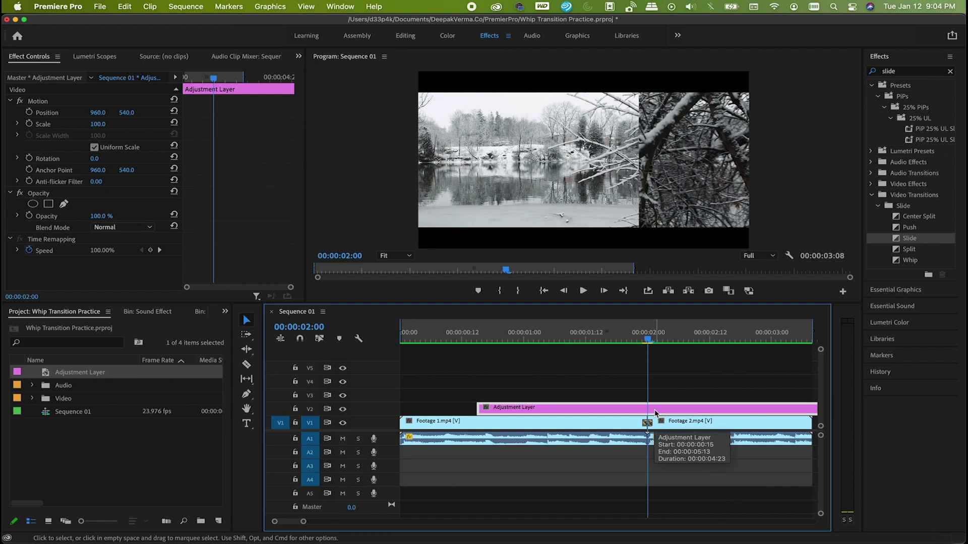
{"action": "key", "text": "Left"}
{"action": "key", "text": "Left"}
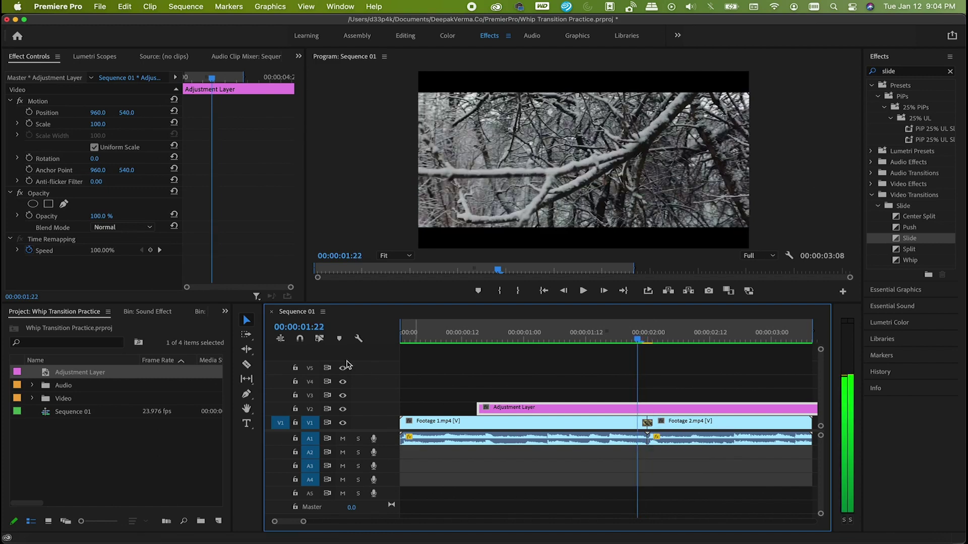
{"action": "left_click", "coordinate": [247, 365]}
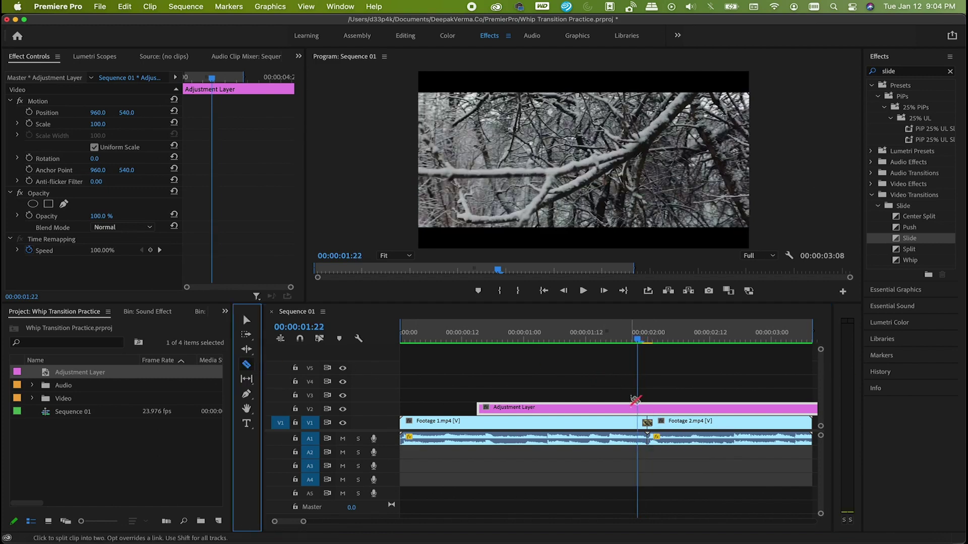
{"action": "left_click", "coordinate": [636, 406]}
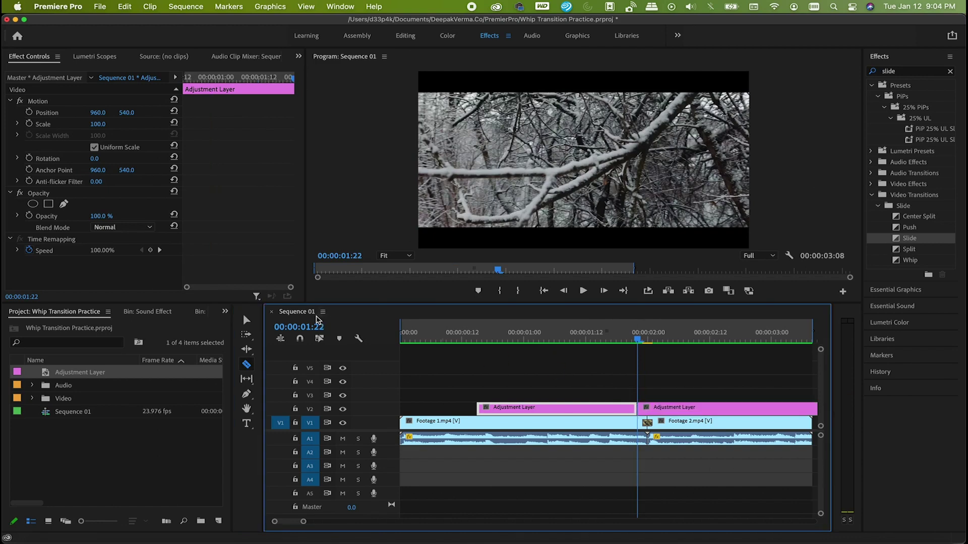
{"action": "left_click", "coordinate": [247, 320]}
{"action": "left_click", "coordinate": [580, 408]}
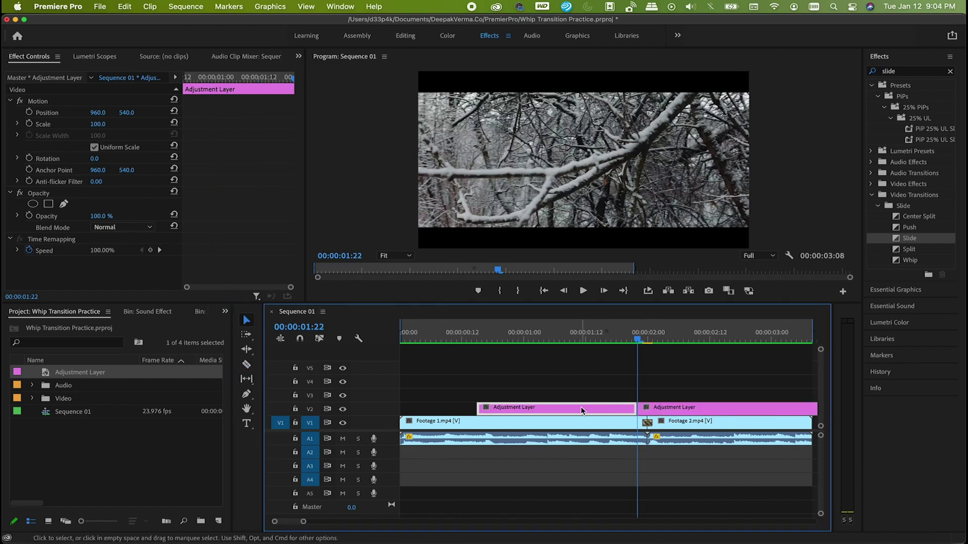
{"action": "key", "text": "Delete"}
Cut the adjustment layer at 00:00:02:02, delete the rest, and select the short clip.
{"action": "left_click", "coordinate": [647, 341]}
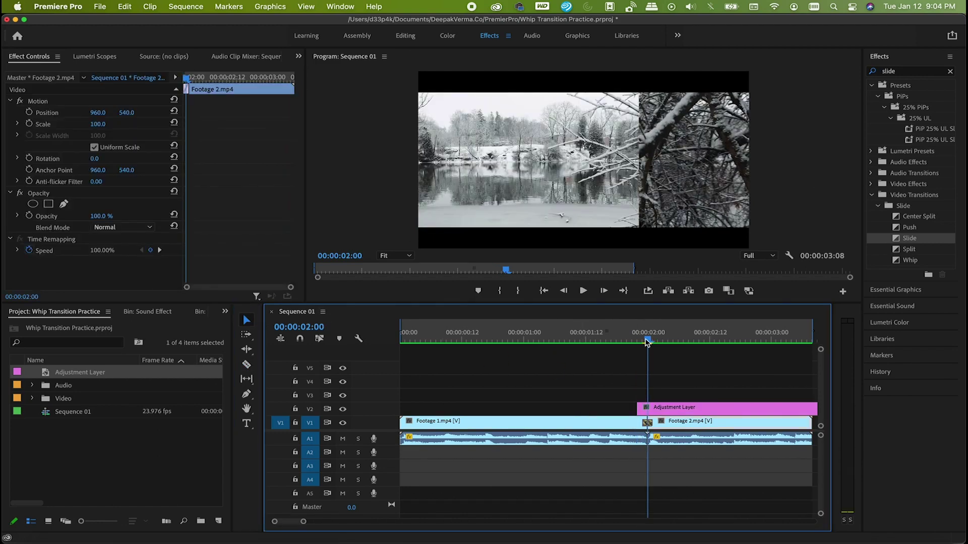
{"action": "key", "text": "Right"}
{"action": "key", "text": "Right"}
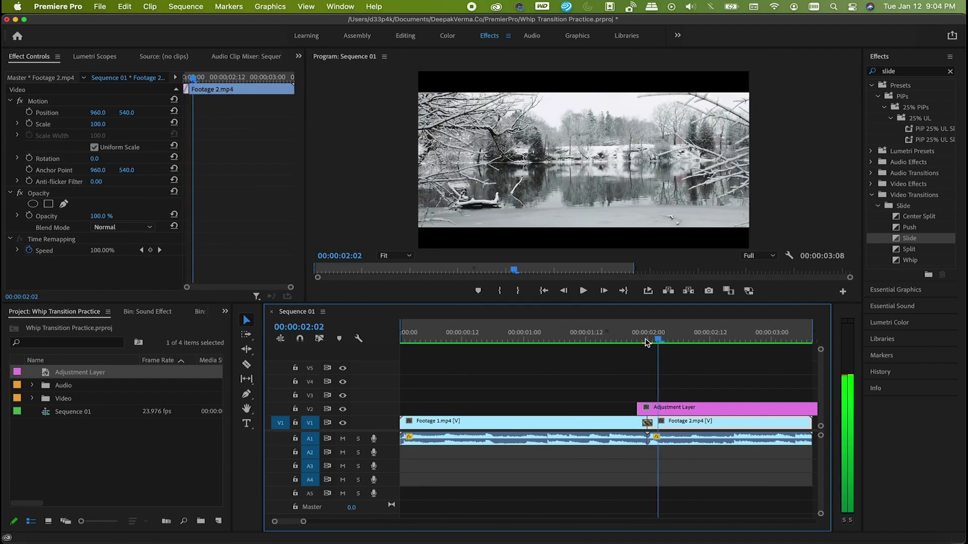
{"action": "left_click", "coordinate": [247, 364]}
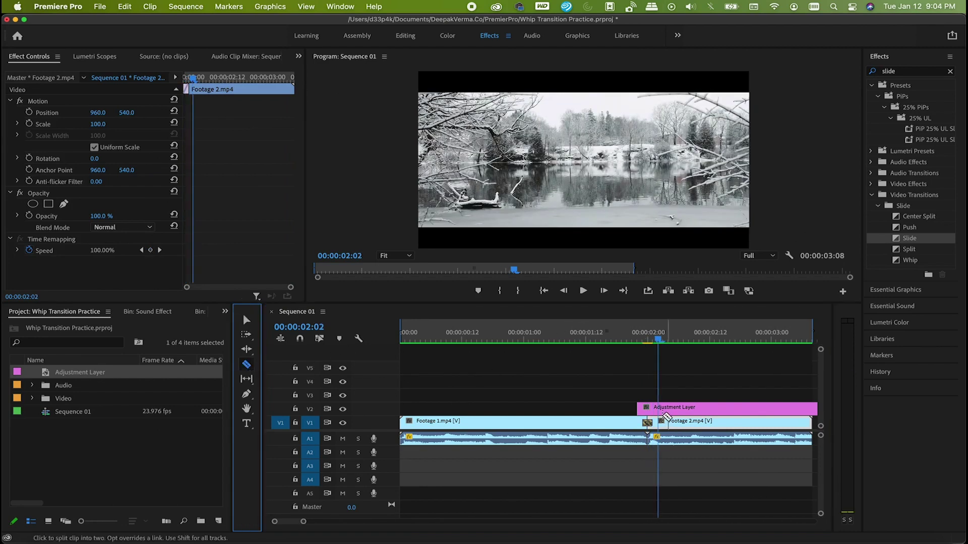
{"action": "left_click", "coordinate": [661, 409]}
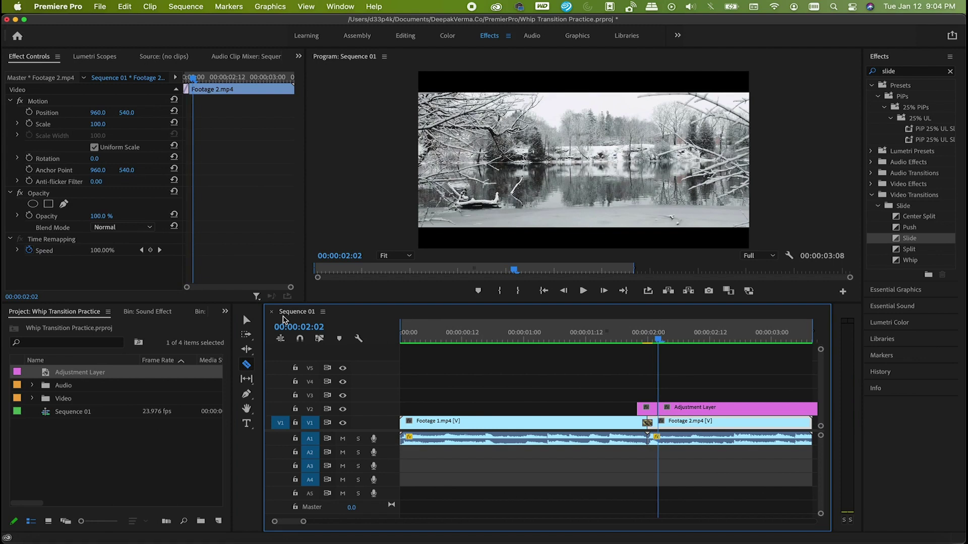
{"action": "key", "text": "v"}
{"action": "left_click", "coordinate": [690, 409]}
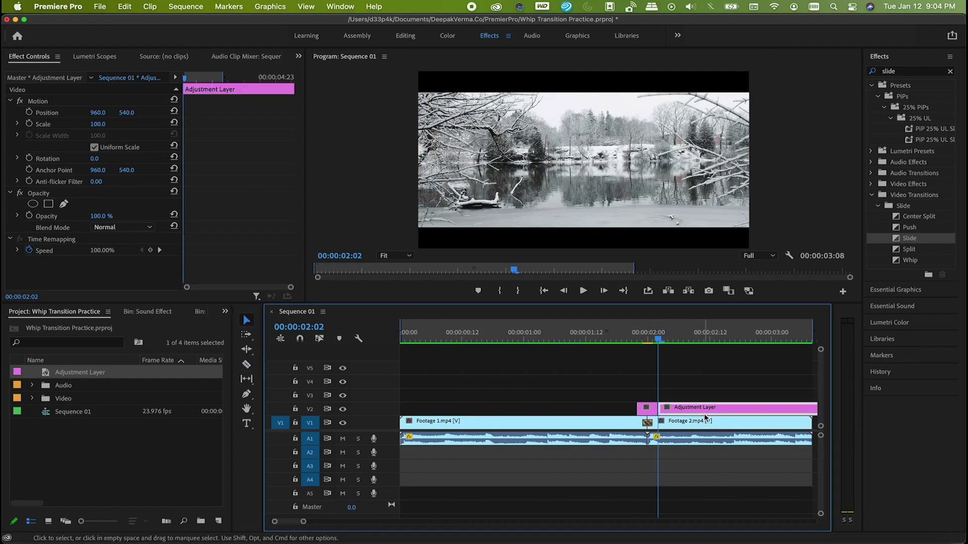
{"action": "key", "text": "Delete"}
{"action": "left_click", "coordinate": [647, 408]}
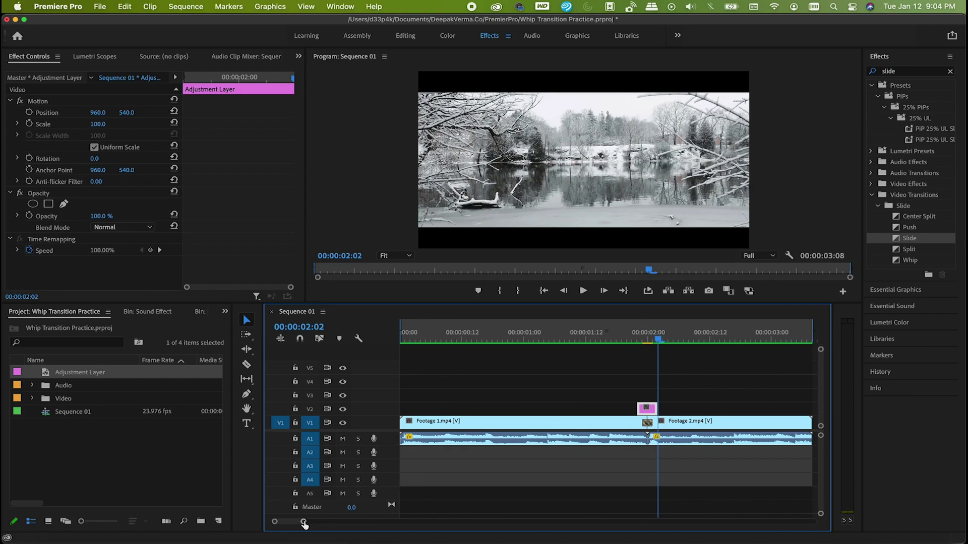
Search Effects for 'dire' and apply Directional Blur to the short adjustment layer clip.
{"action": "left_click", "coordinate": [912, 72]}
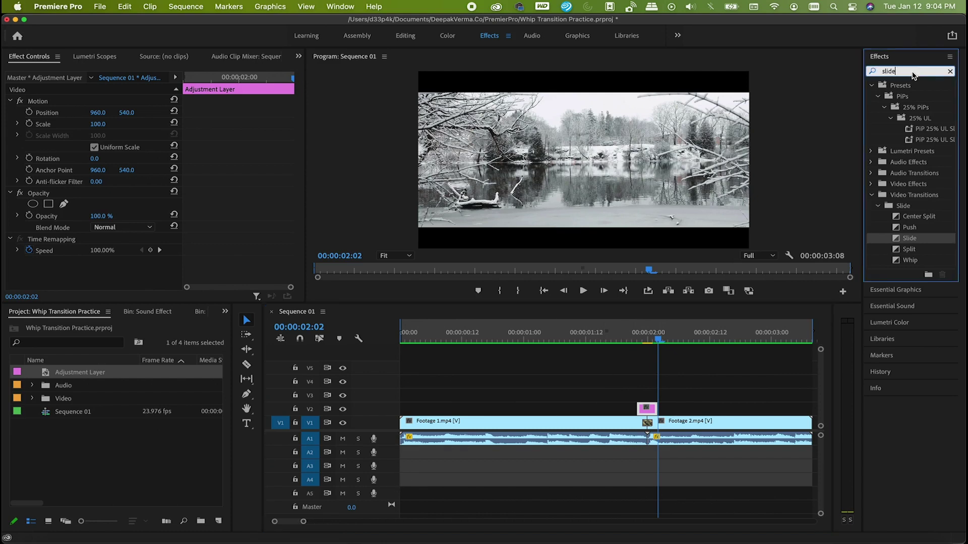
{"action": "left_click", "coordinate": [950, 71]}
{"action": "type", "text": "directional"}
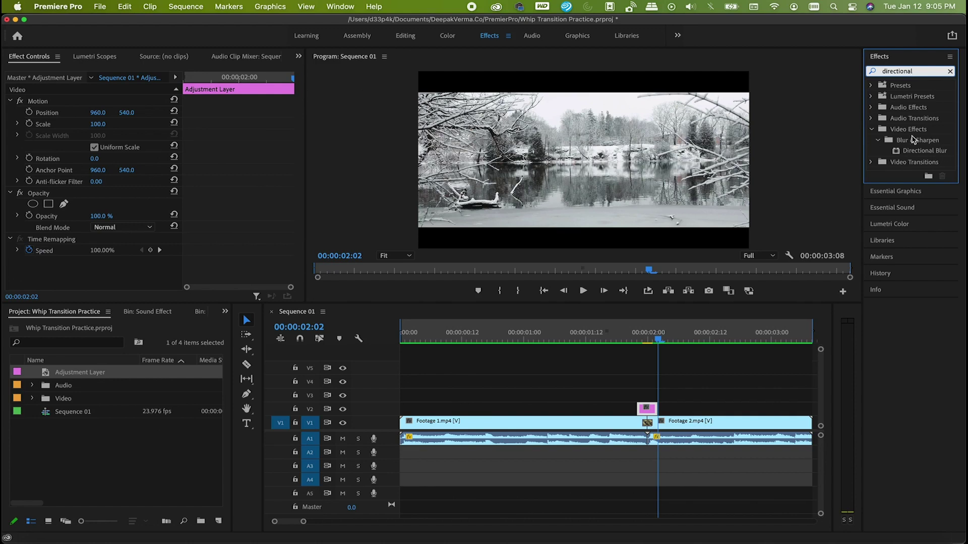
{"action": "left_click_drag", "start_coordinate": [927, 151], "coordinate": [648, 410]}
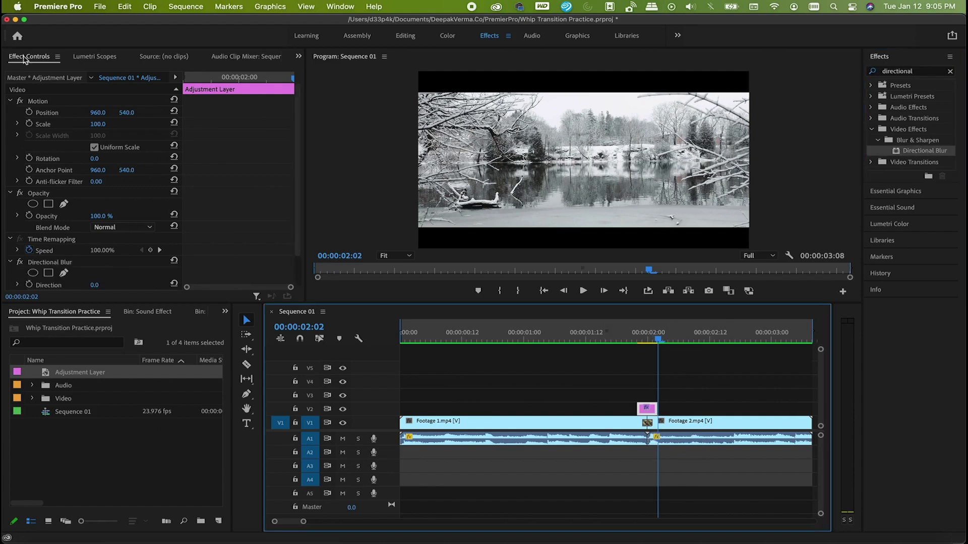
{"action": "scroll", "coordinate": [61, 204], "scroll_direction": "down", "scroll_amount": 3}
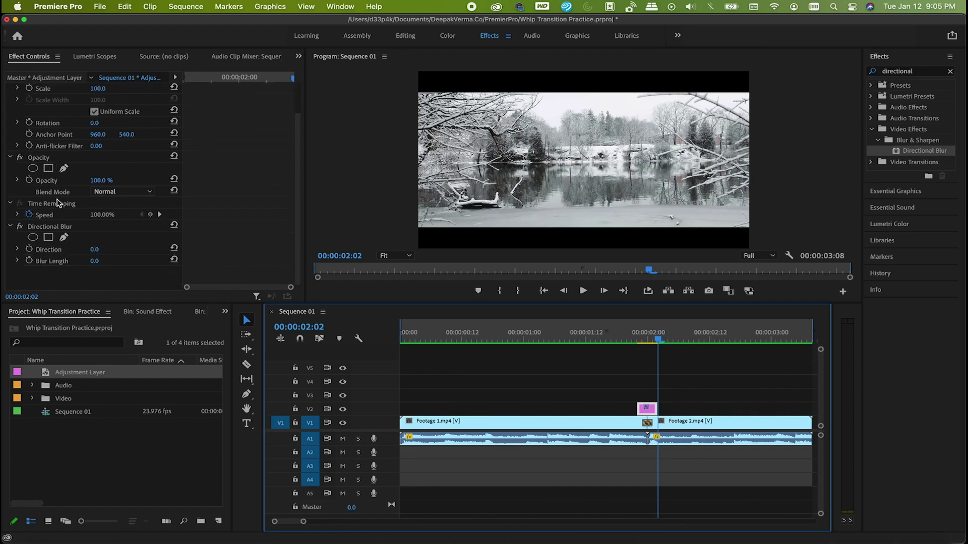
Keyframe Directional Blur Length at 0 at 00:00:01:22 and 150 at 00:00:02:00.
{"action": "left_click", "coordinate": [59, 228]}
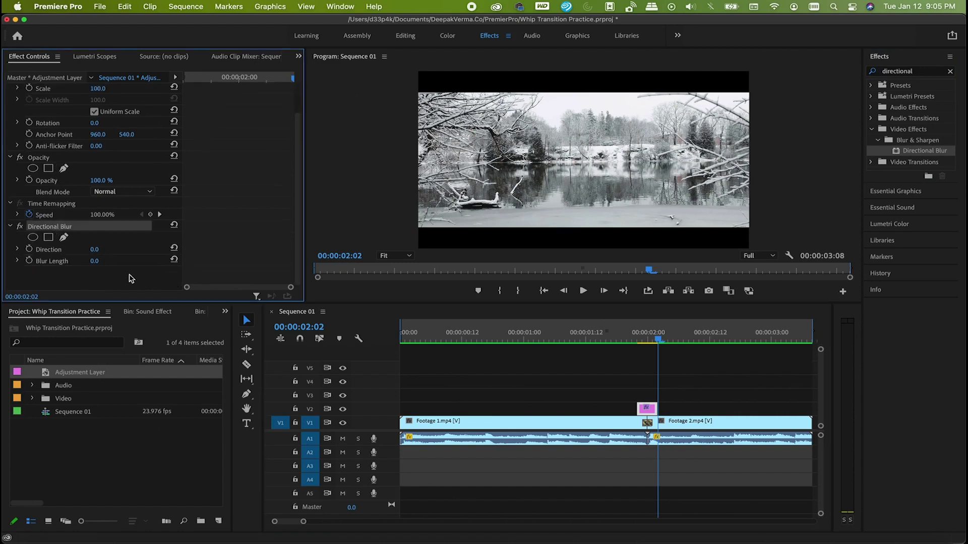
{"action": "left_click", "coordinate": [652, 341]}
{"action": "left_click_drag", "start_coordinate": [652, 340], "coordinate": [639, 343]}
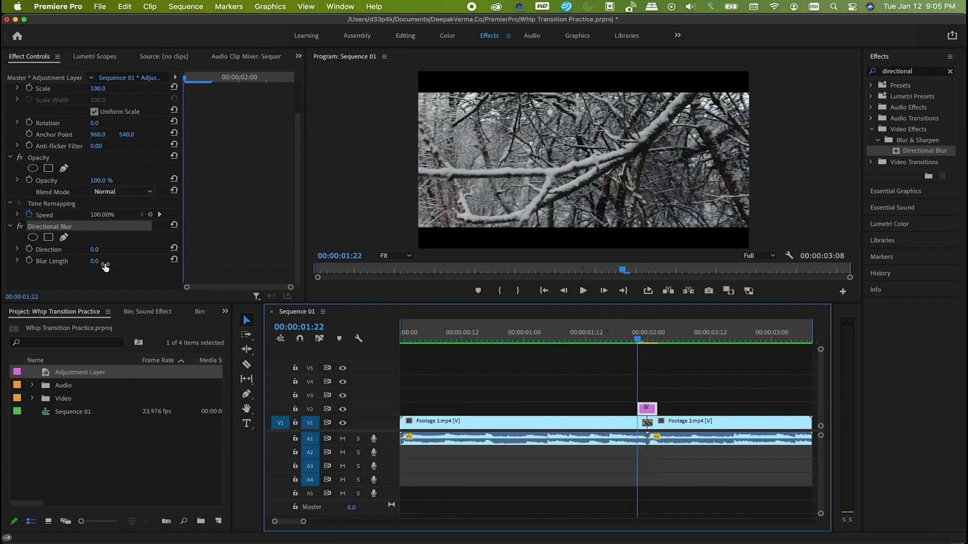
{"action": "left_click", "coordinate": [30, 260]}
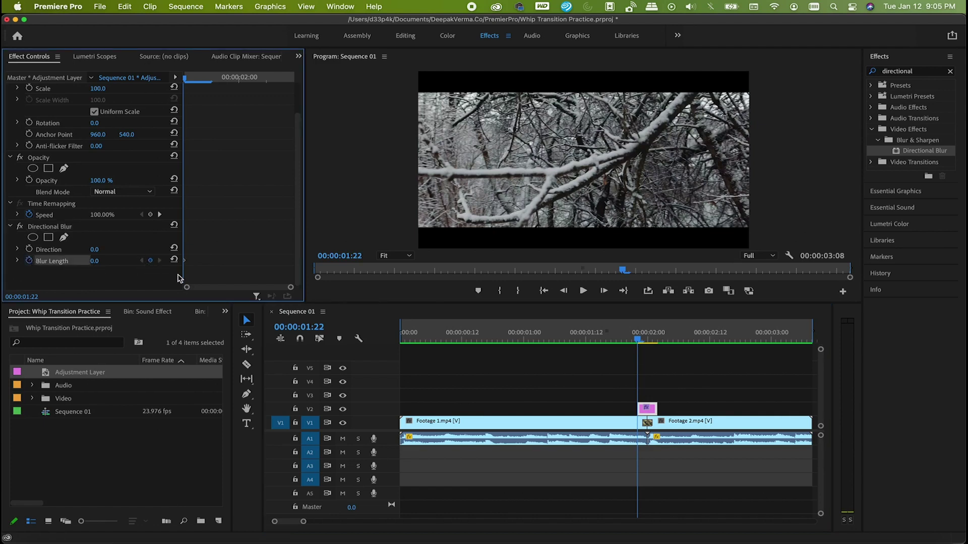
{"action": "left_click_drag", "start_coordinate": [638, 343], "coordinate": [649, 340]}
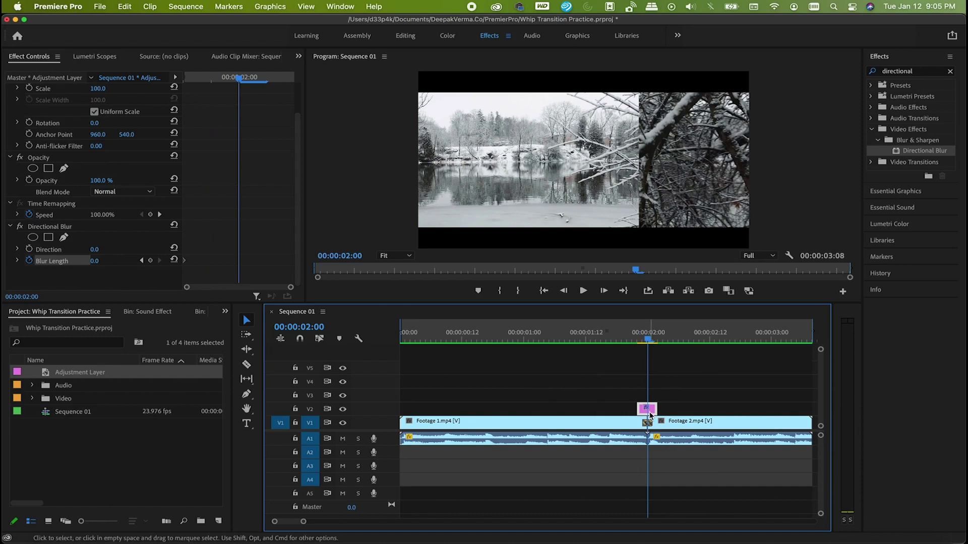
{"action": "left_click", "coordinate": [151, 261]}
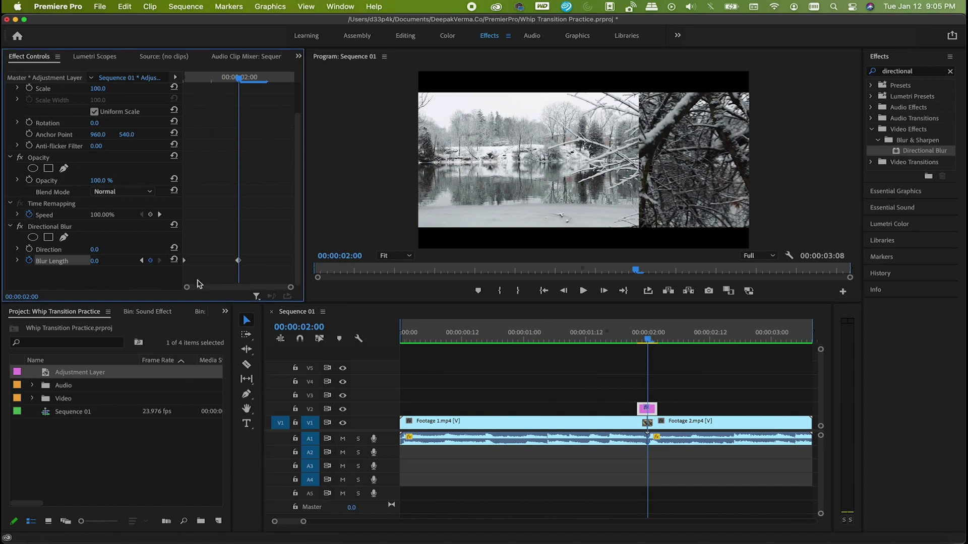
{"action": "left_click", "coordinate": [104, 260]}
{"action": "type", "text": "150"}
{"action": "key", "text": "Return"}
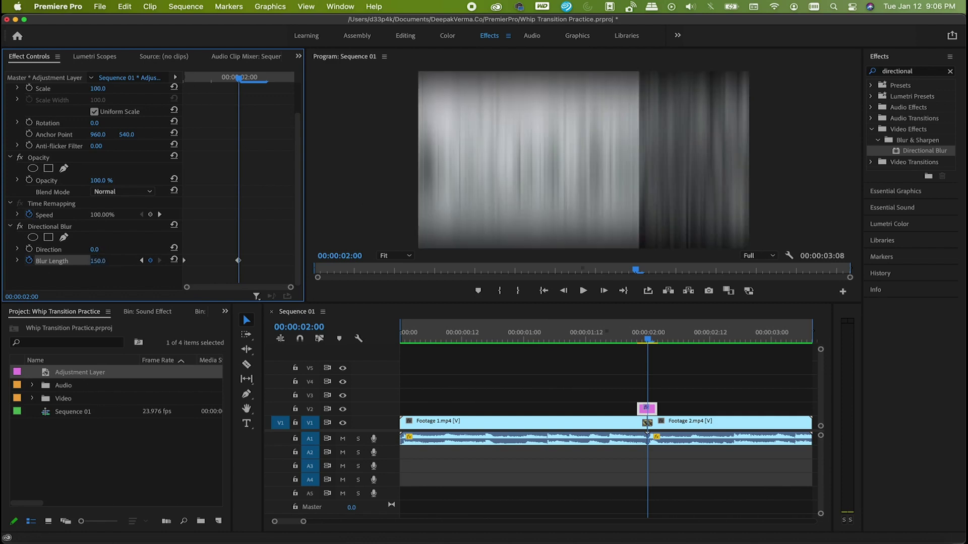
Return Blur Length to 0 at 00:00:02:02 and scrub through the blur ramp.
{"action": "left_click_drag", "start_coordinate": [647, 340], "coordinate": [658, 341]}
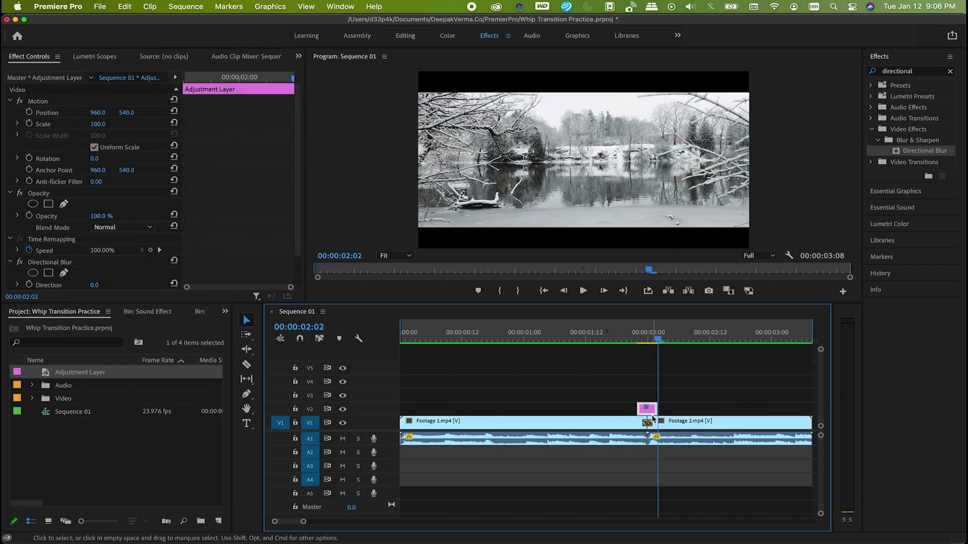
{"action": "scroll", "coordinate": [211, 247], "scroll_direction": "down", "scroll_amount": 3}
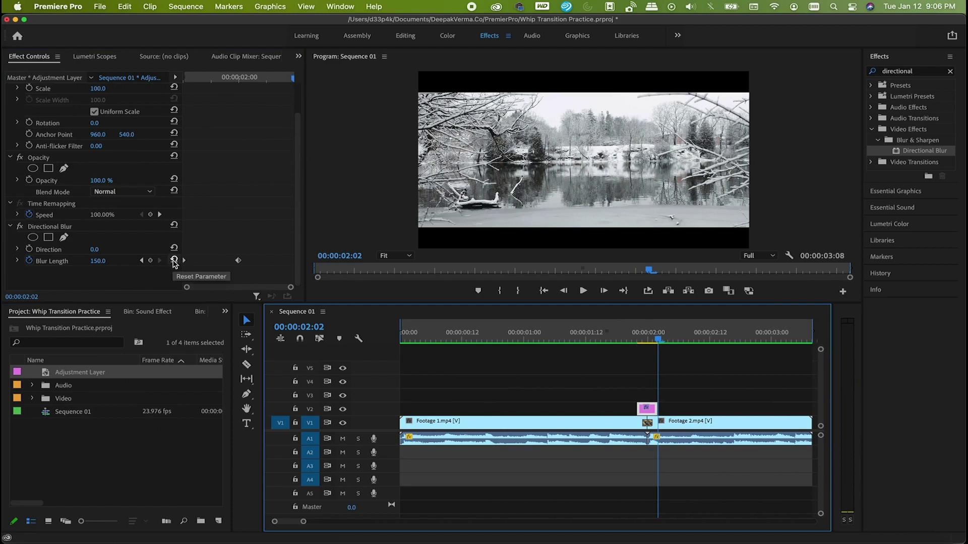
{"action": "left_click", "coordinate": [174, 260]}
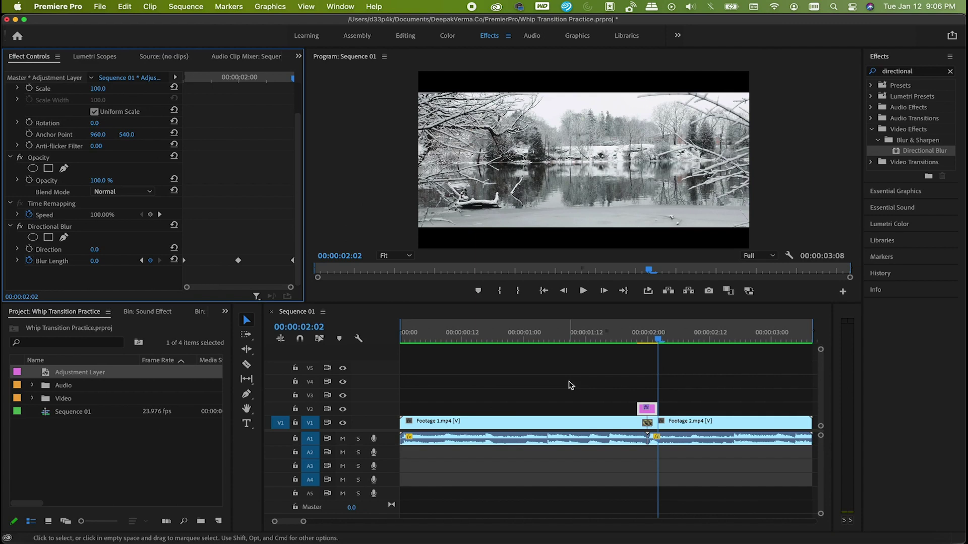
{"action": "left_click", "coordinate": [650, 342]}
{"action": "mouse_move", "coordinate": [651, 343]}
{"action": "left_mouse_down"}
{"action": "mouse_move", "coordinate": [641, 342]}
{"action": "mouse_move", "coordinate": [648, 348]}
{"action": "left_mouse_up"}
{"action": "key", "text": "Left"}
{"action": "key", "text": "Left"}
{"action": "key", "text": "Left"}
{"action": "key", "text": "Left"}
{"action": "key", "text": "Left"}
{"action": "key", "text": "Left"}
{"action": "key", "text": "Left"}
{"action": "key", "text": "Left"}
{"action": "key", "text": "Left"}
{"action": "key", "text": "Left"}
{"action": "key", "text": "Left"}
{"action": "key", "text": "Left"}
{"action": "key", "text": "Left"}
{"action": "key", "text": "Left"}
{"action": "key", "text": "Left"}
{"action": "key", "text": "Left"}
{"action": "key", "text": "Left"}
{"action": "key", "text": "Left"}
{"action": "key", "text": "Left"}
{"action": "key", "text": "Left"}
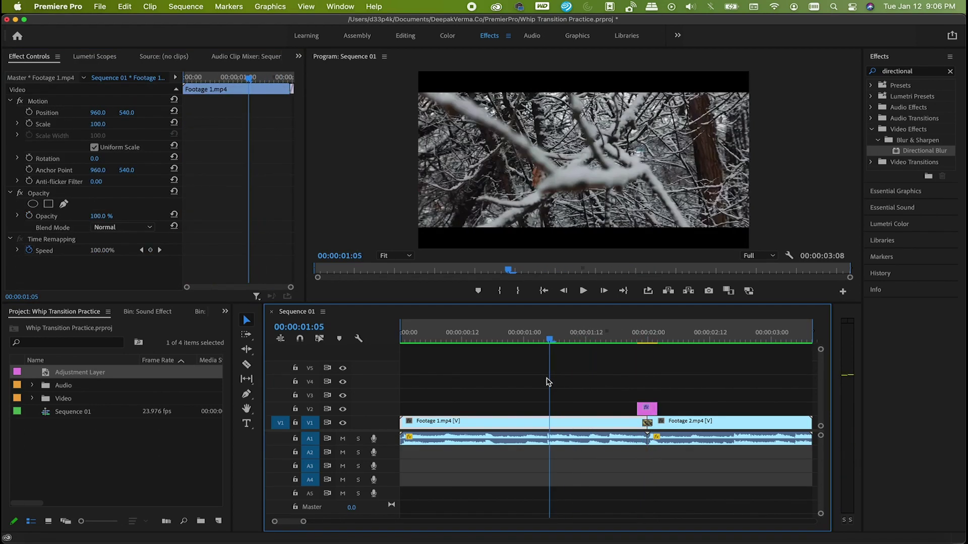
{"action": "key", "text": "space"}
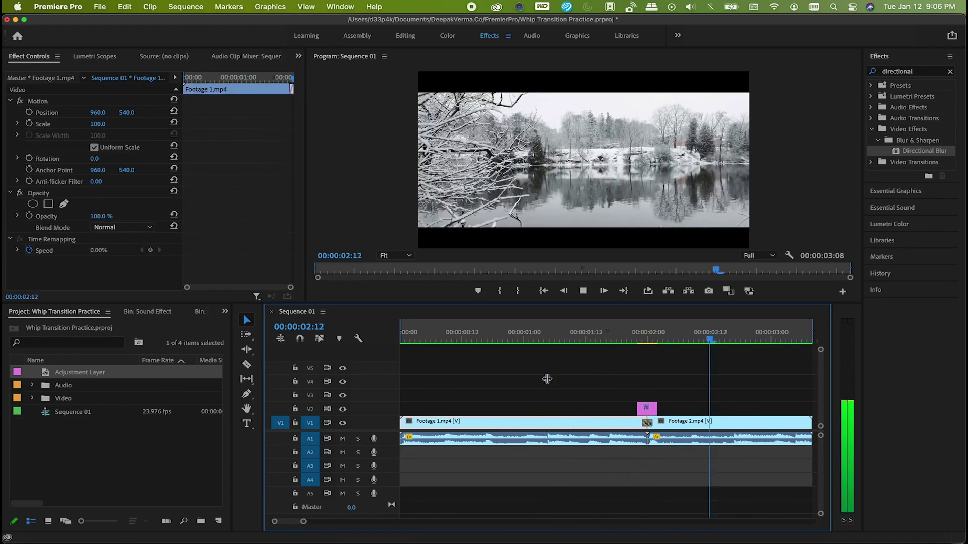
{"action": "key", "text": "space"}
{"action": "left_click_drag", "start_coordinate": [738, 342], "coordinate": [649, 370]}
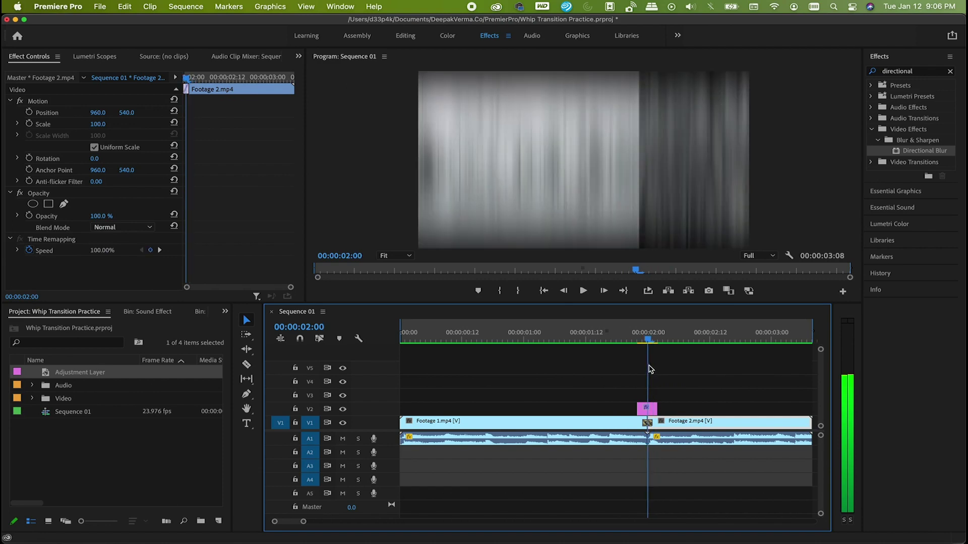
Set the adjustment layer's Directional Blur Direction to -90°.
{"action": "left_click", "coordinate": [648, 410]}
{"action": "scroll", "coordinate": [80, 267], "scroll_direction": "down", "scroll_amount": 2}
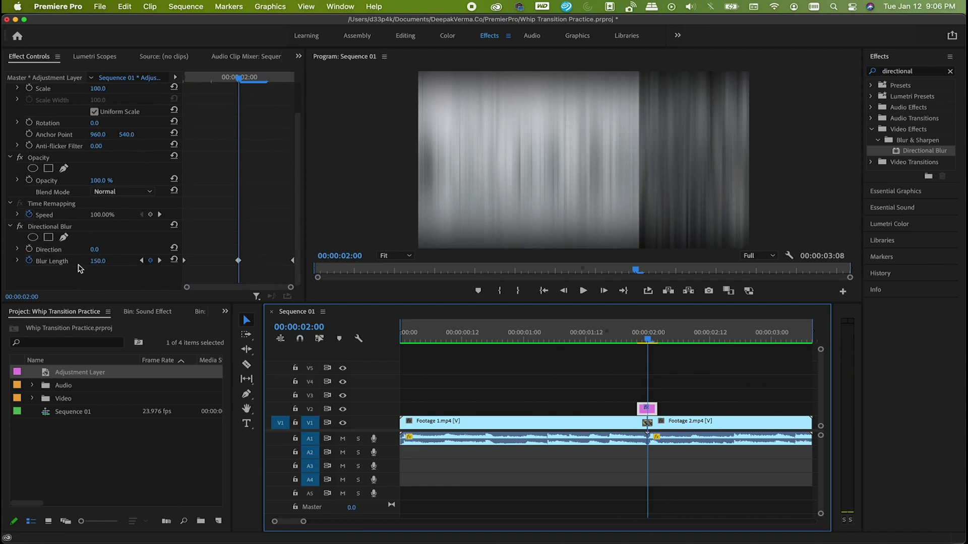
{"action": "left_click", "coordinate": [101, 249]}
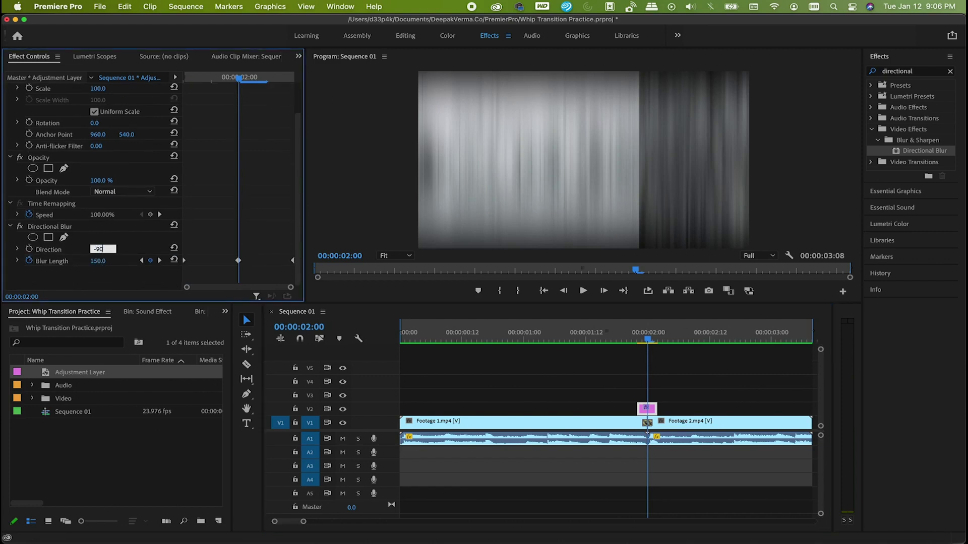
{"action": "type", "text": "-90"}
{"action": "key", "text": "Return"}
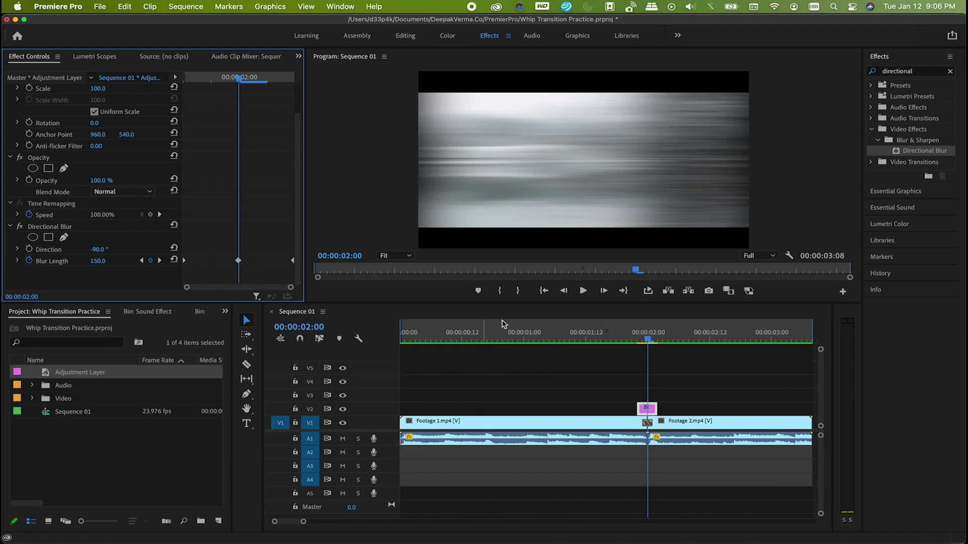
Play and step through the cut at 00:00:02:00 to check the horizontal whip.
{"action": "left_click", "coordinate": [564, 335]}
{"action": "key", "text": "space"}
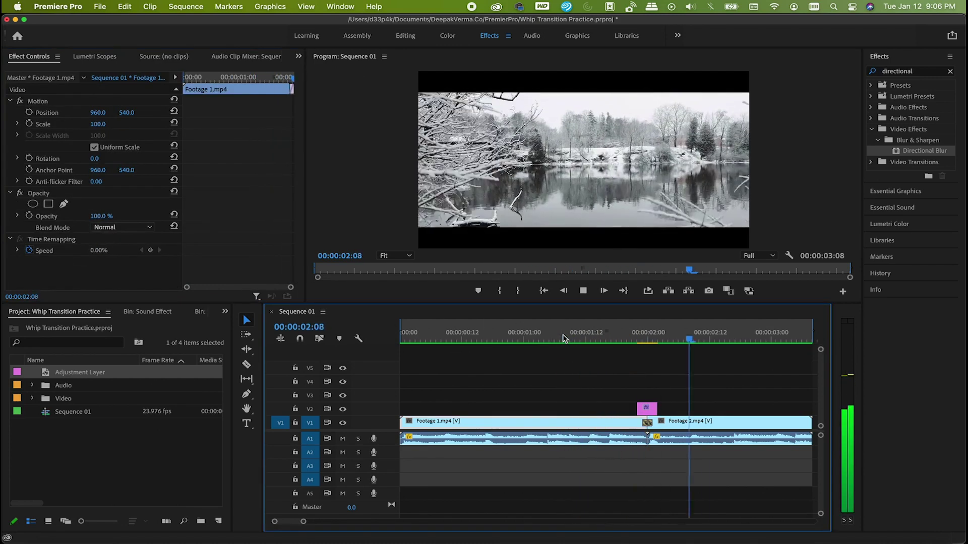
{"action": "left_click", "coordinate": [560, 332]}
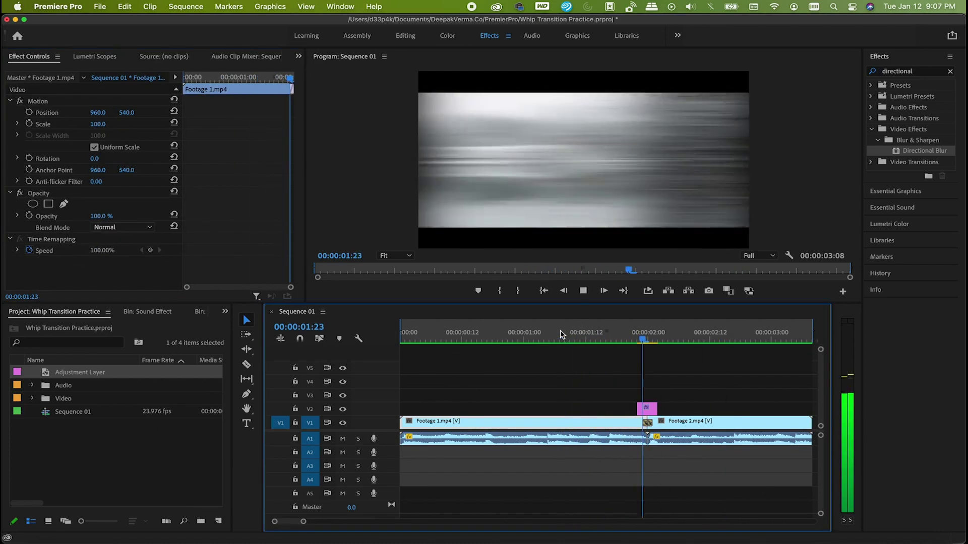
{"action": "key", "text": "space"}
{"action": "left_click_drag", "start_coordinate": [697, 340], "coordinate": [643, 342]}
{"action": "key", "text": "Right"}
{"action": "key", "text": "Left"}
{"action": "key", "text": "Right"}
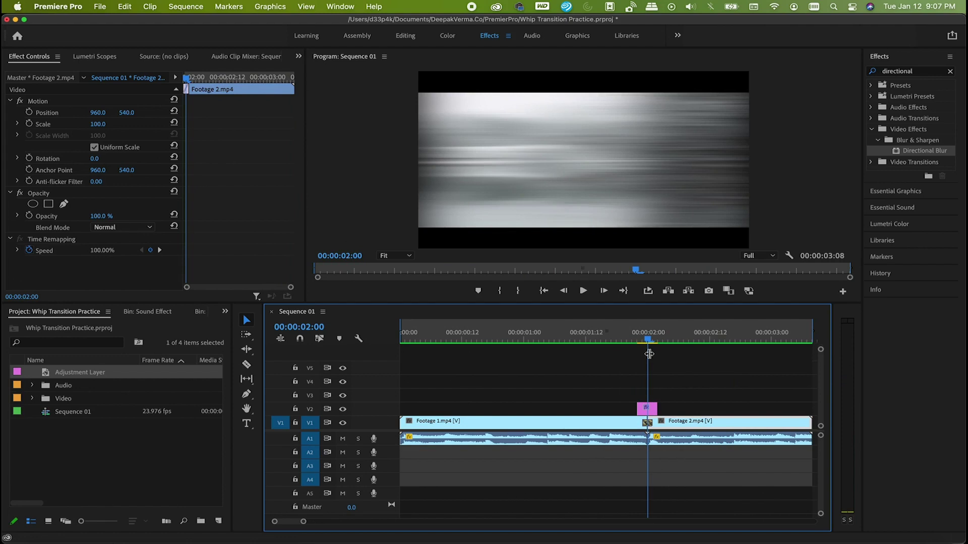
Apply Ease Out to the first Blur Length keyframe and Ease In to the last.
{"action": "left_click", "coordinate": [649, 409]}
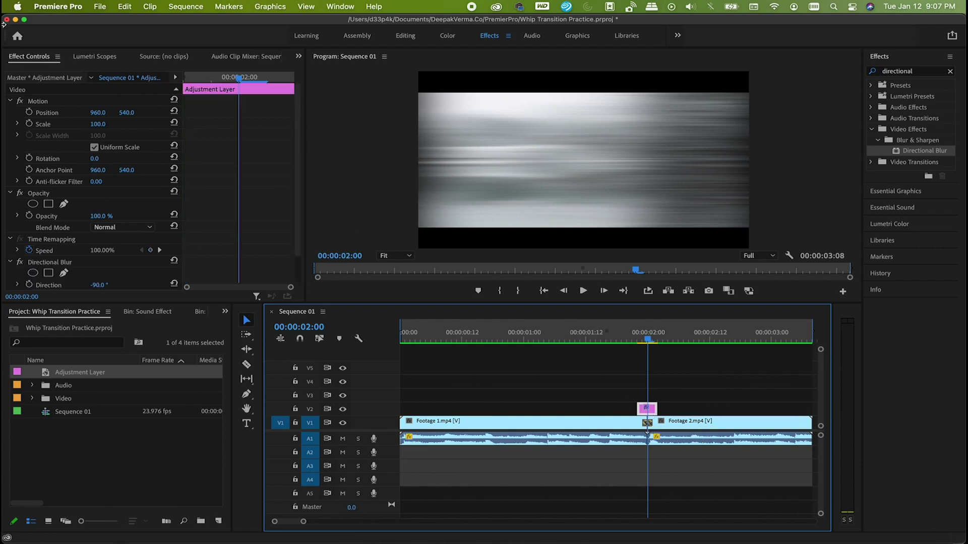
{"action": "scroll", "coordinate": [60, 204], "scroll_direction": "down", "scroll_amount": 2}
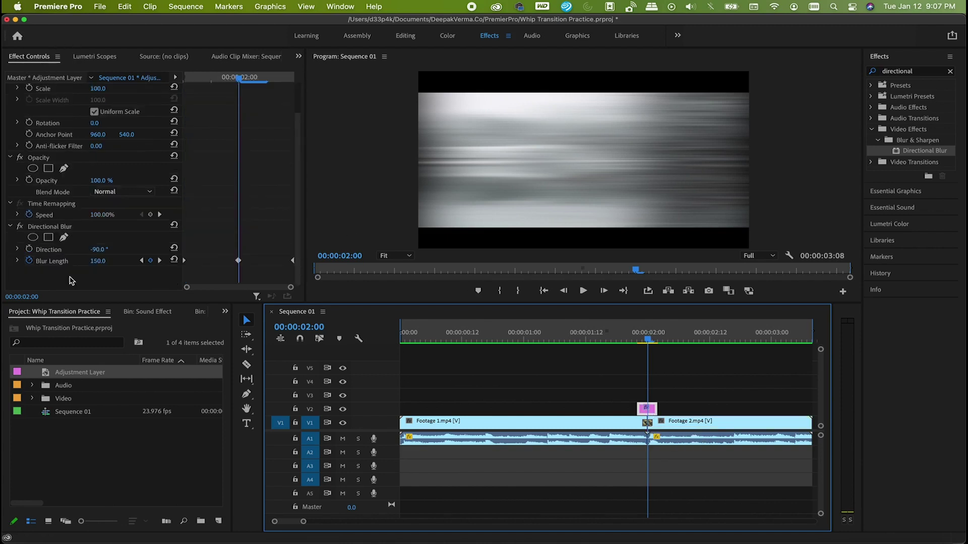
{"action": "right_click", "coordinate": [187, 265]}
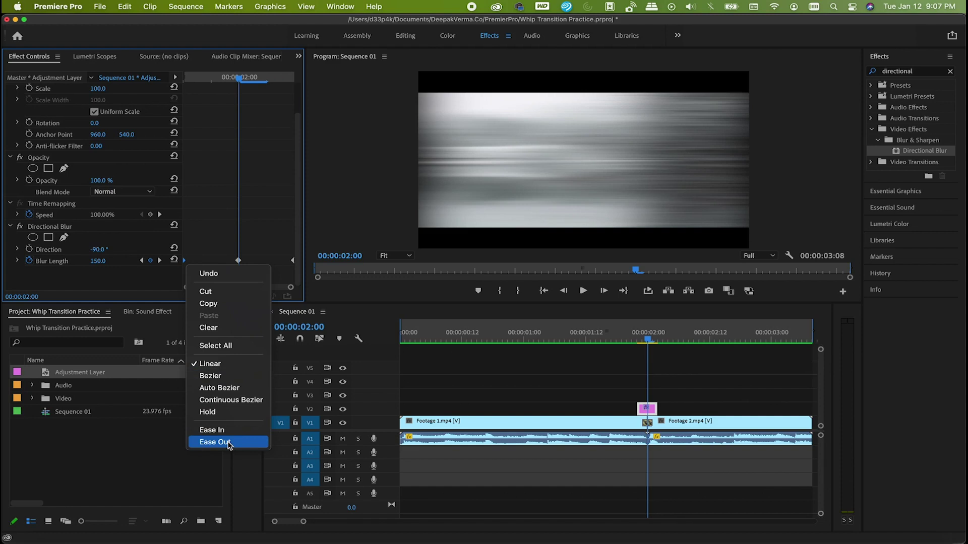
{"action": "left_click", "coordinate": [228, 443]}
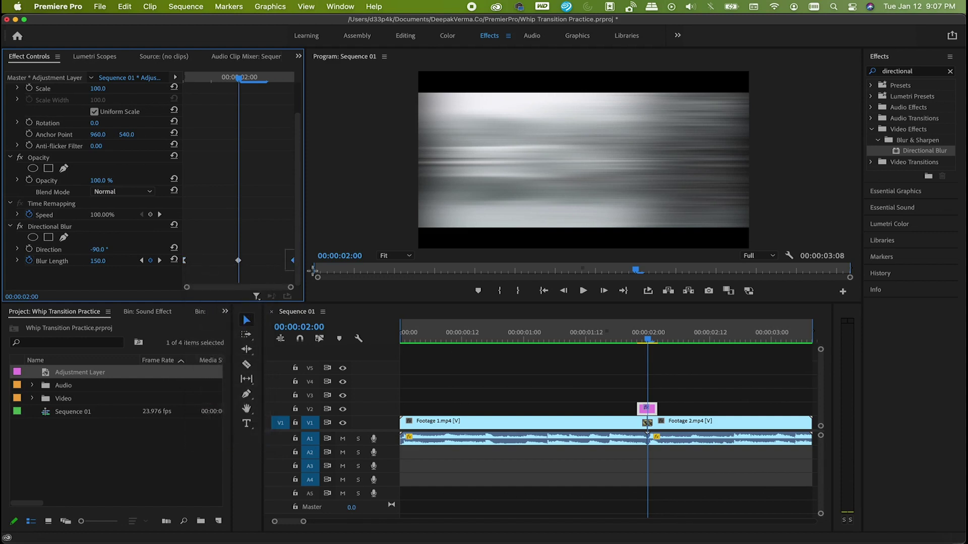
{"action": "left_click", "coordinate": [294, 261]}
{"action": "right_click", "coordinate": [294, 261]}
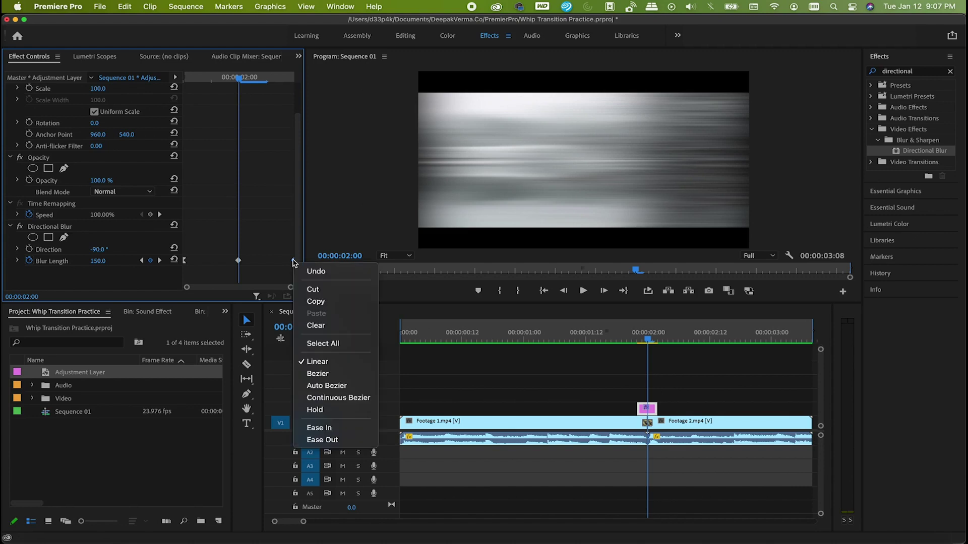
{"action": "left_click", "coordinate": [328, 429]}
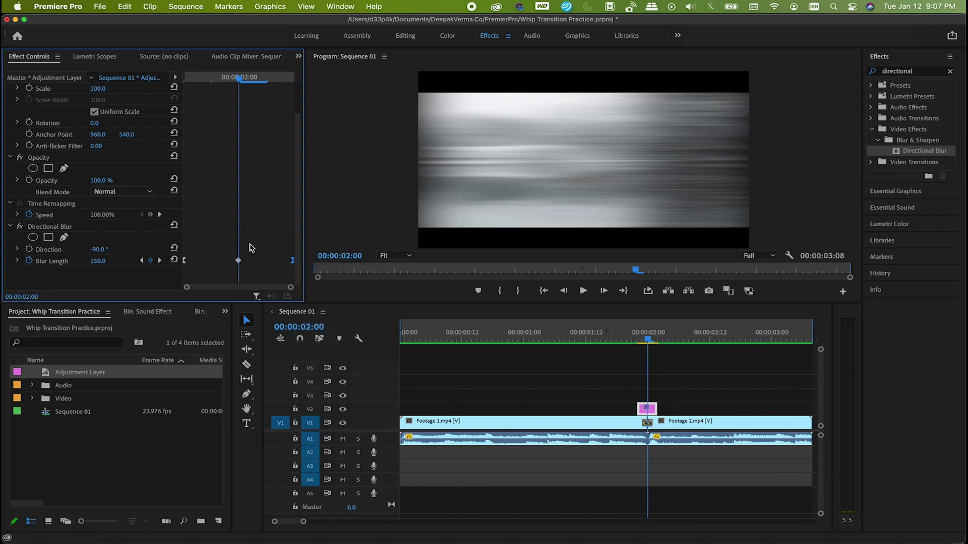
Make the middle Blur Length keyframe Auto Bezier.
{"action": "left_click", "coordinate": [238, 261]}
{"action": "right_click", "coordinate": [239, 261]}
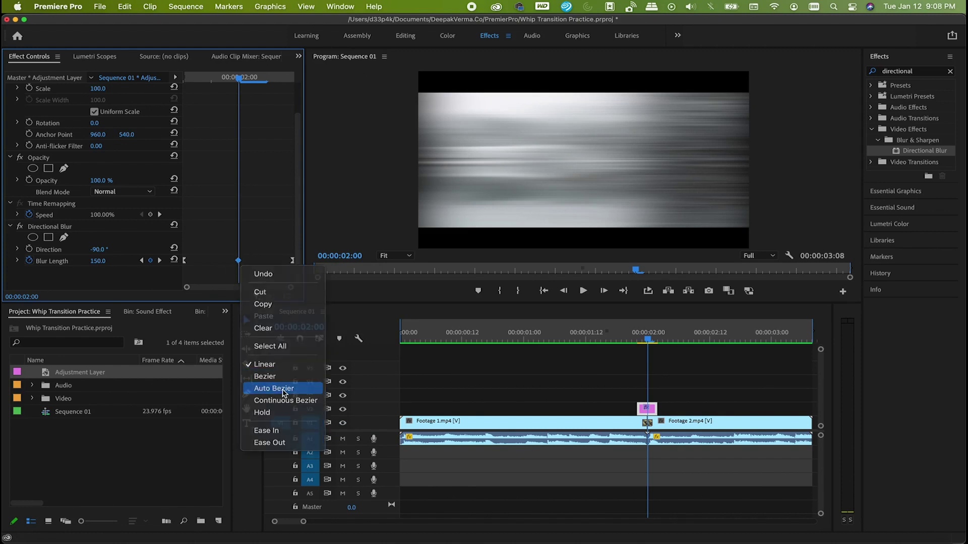
{"action": "left_click", "coordinate": [284, 393]}
{"action": "left_click", "coordinate": [518, 338]}
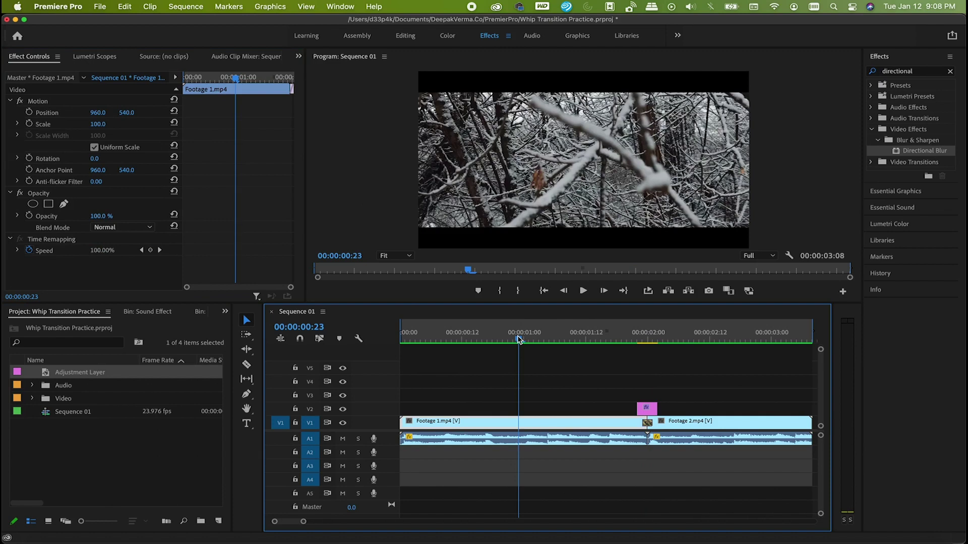
{"action": "left_click_drag", "start_coordinate": [519, 339], "coordinate": [705, 363]}
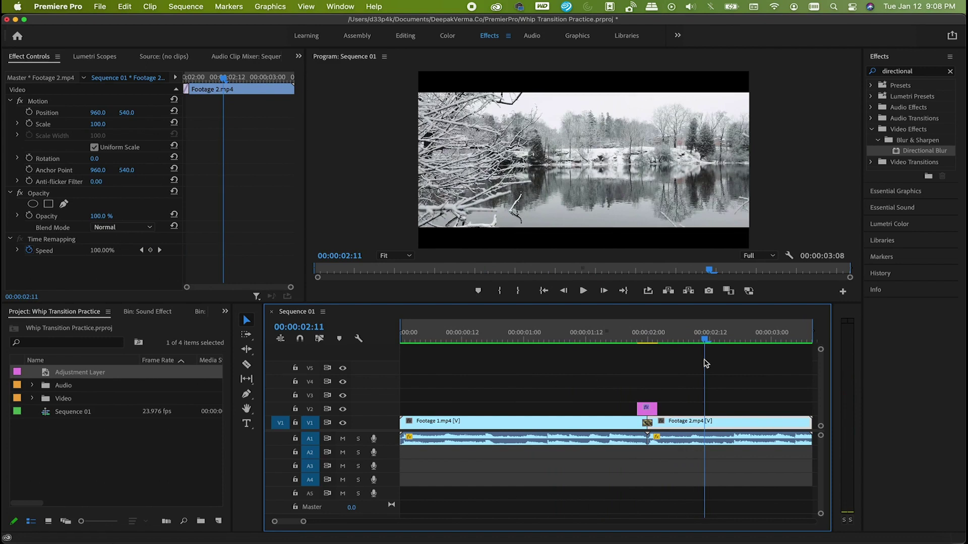
{"action": "left_click_drag", "start_coordinate": [705, 337], "coordinate": [650, 347]}
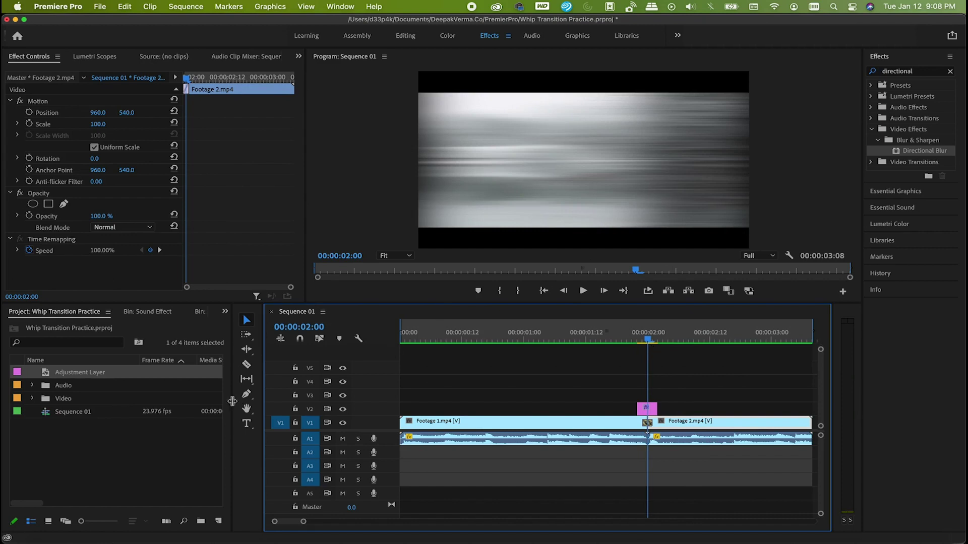
Open the Audio bin and drop the ES_Whip Whoosh 2 sound onto A2 across the 00:00:02:00 cut.
{"action": "left_click", "coordinate": [134, 477]}
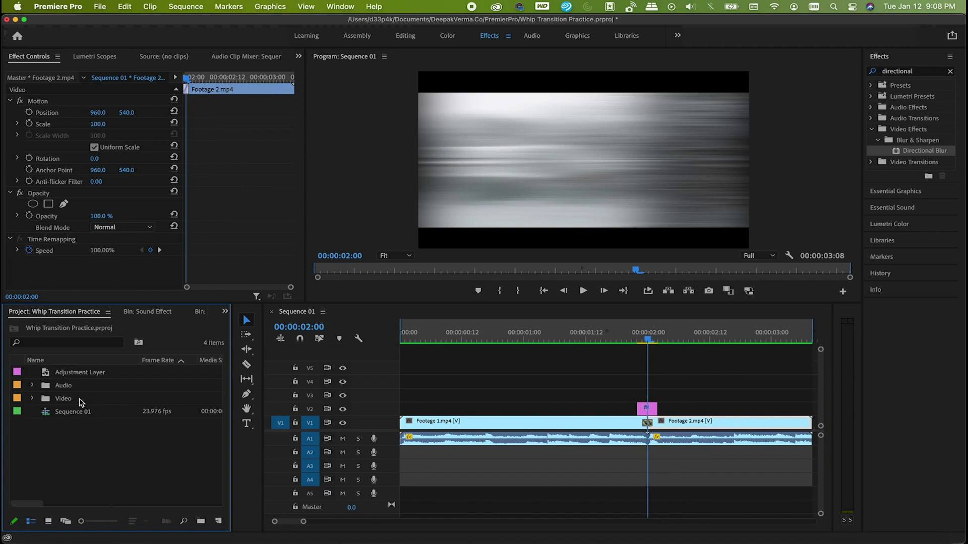
{"action": "double_click", "coordinate": [68, 388]}
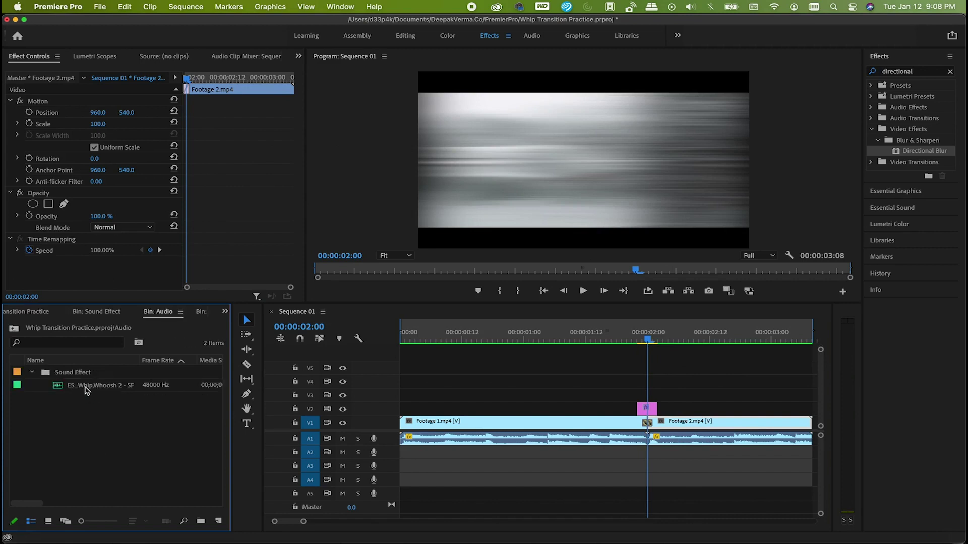
{"action": "left_click_drag", "start_coordinate": [86, 390], "coordinate": [638, 457]}
{"action": "left_click", "coordinate": [656, 456]}
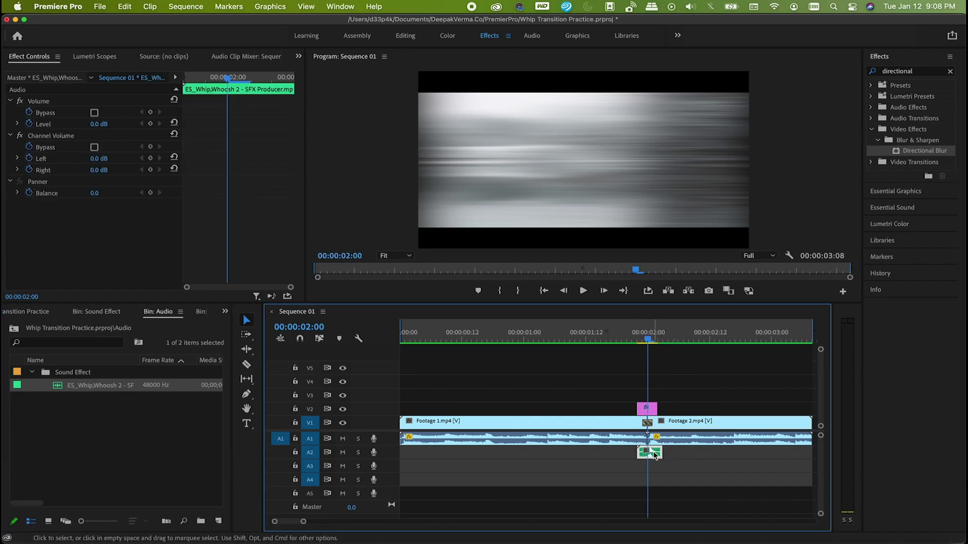
{"action": "left_click_drag", "start_coordinate": [655, 454], "coordinate": [655, 455]}
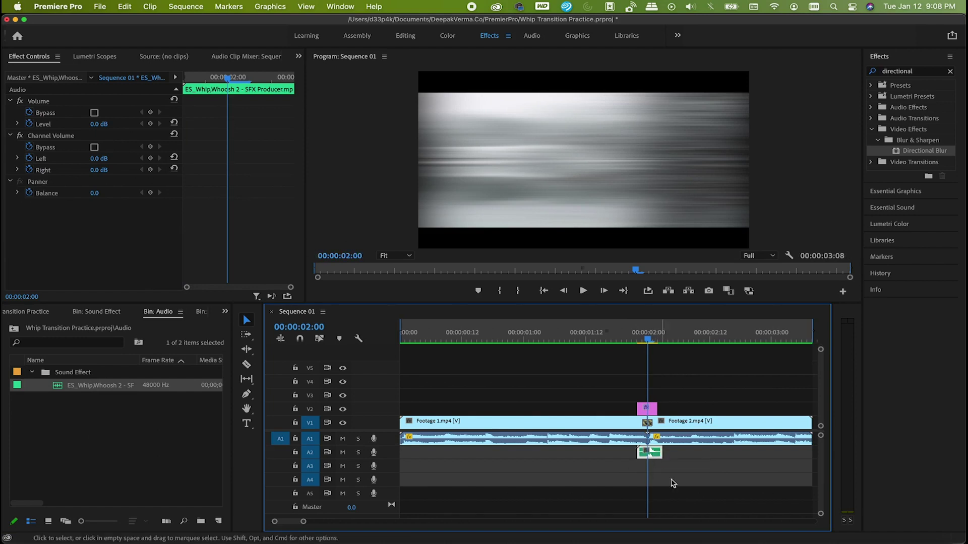